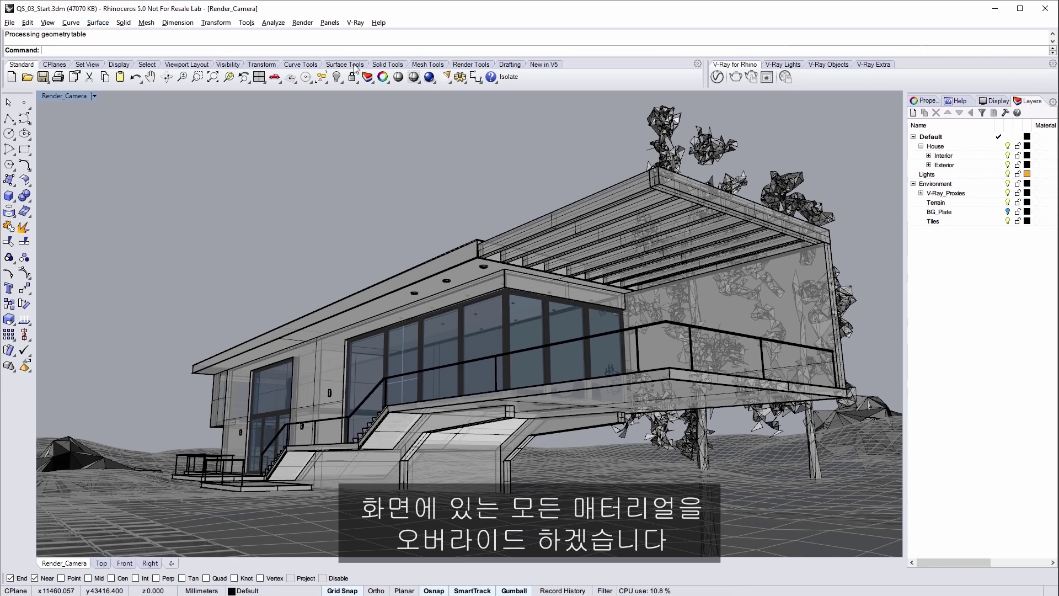
Open the V-Ray Asset Editor and switch the Material Override toggle on.
click(717, 77)
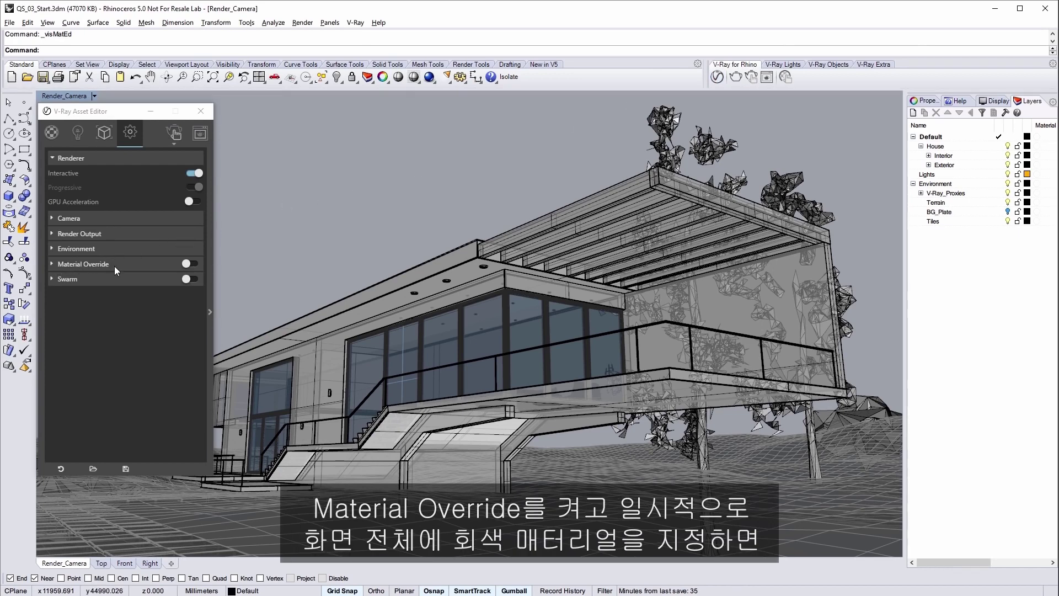
click(188, 263)
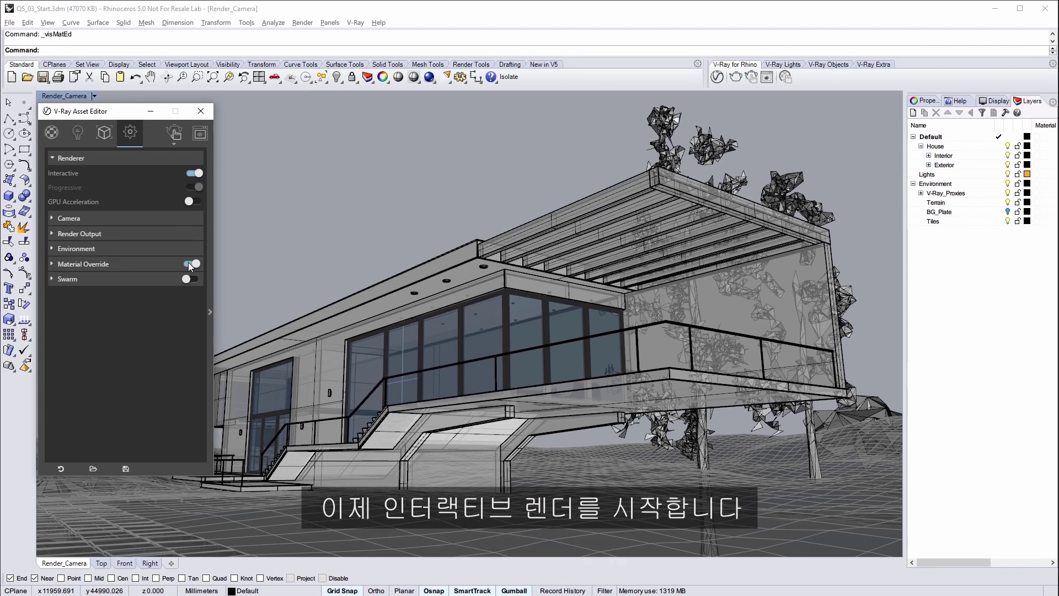
Start a Render with V-Ray Interactive of the camera view from the Render dropdown.
click(174, 143)
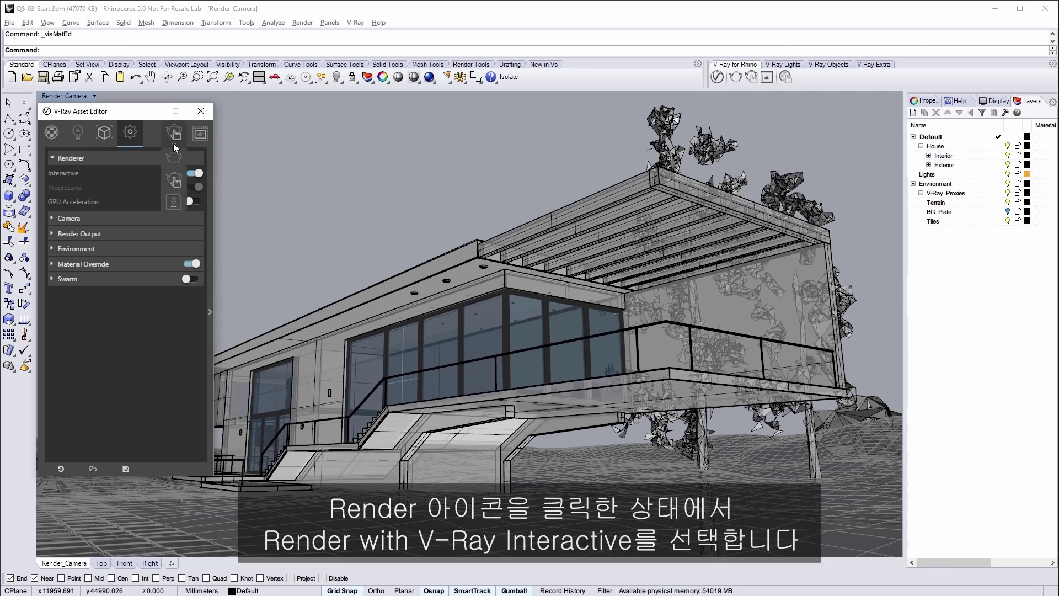
click(174, 180)
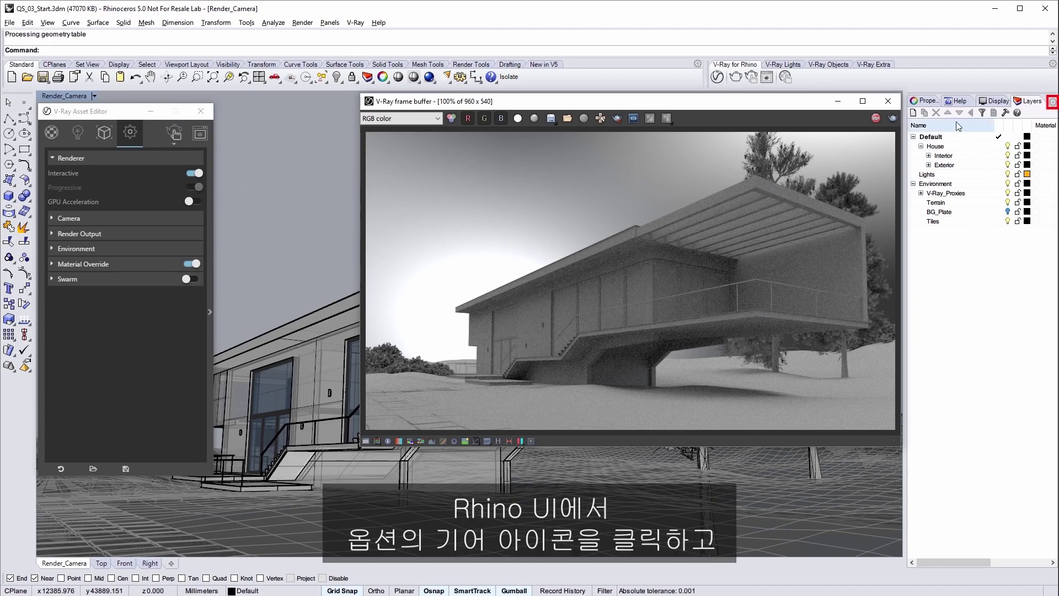
Add the Sun side panel and tick its On checkbox to sunlight the house.
click(1053, 103)
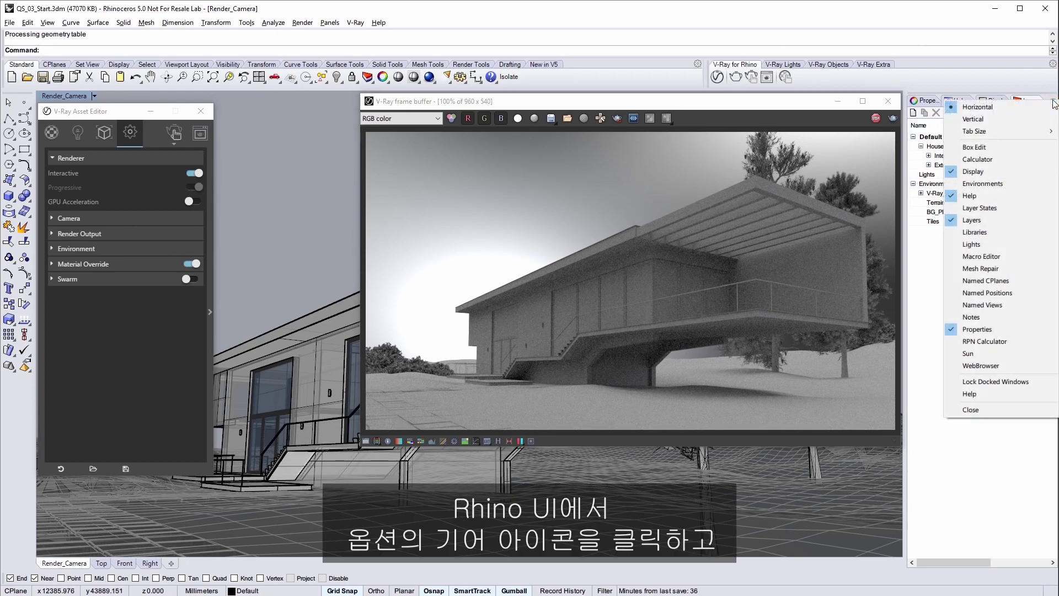
click(978, 356)
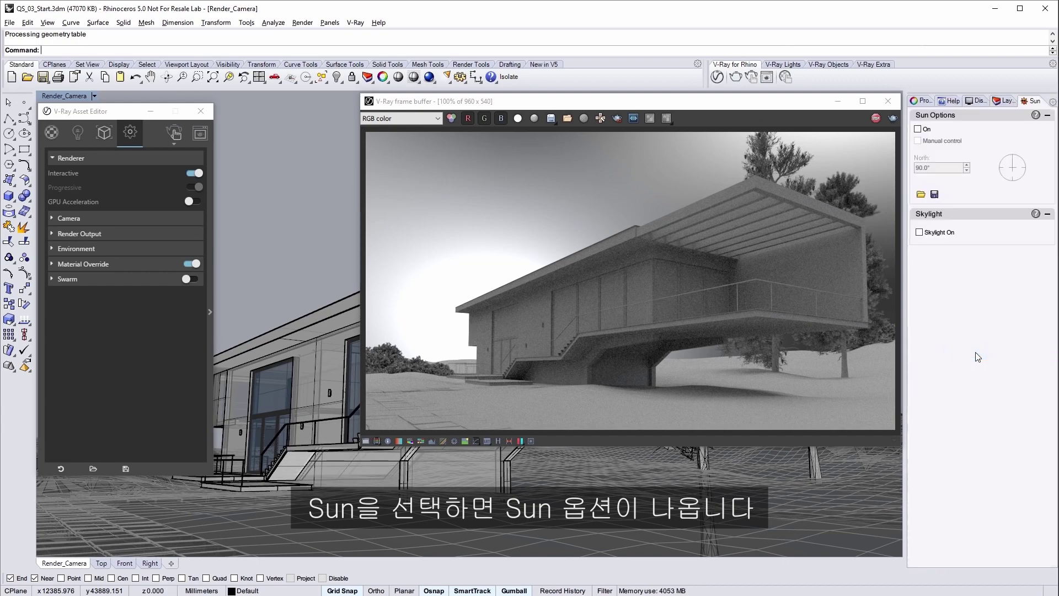
click(918, 129)
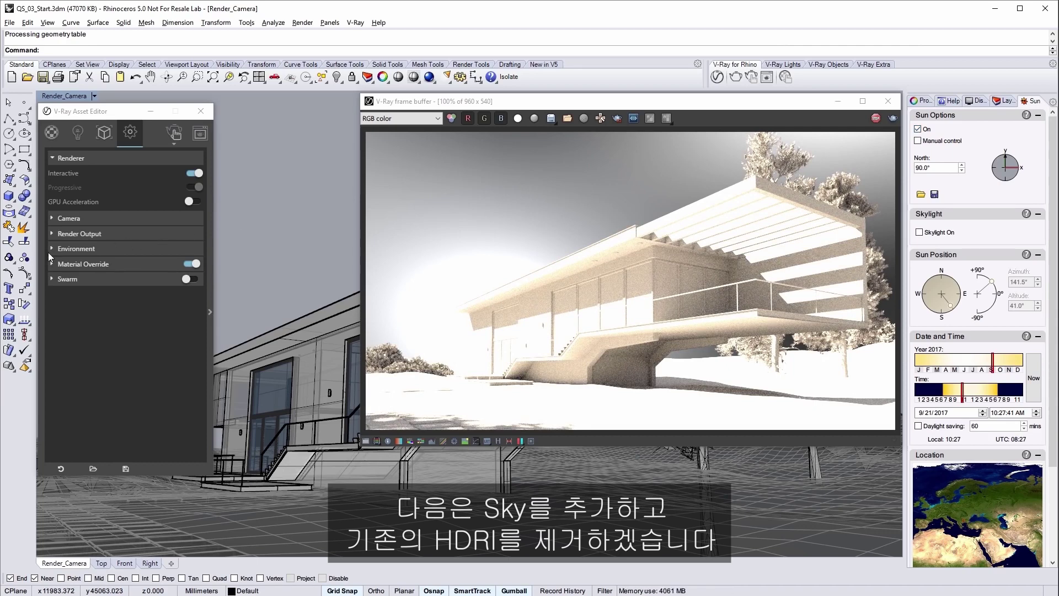
Clear the HDRI Background map under Environment and replace it with a Sky texture.
click(107, 249)
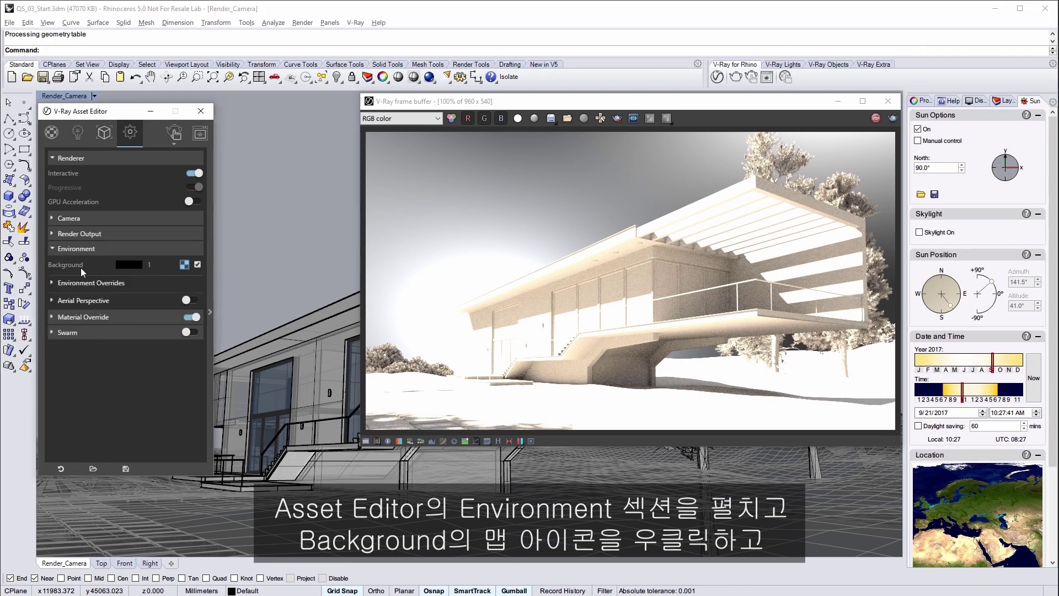
right_click(181, 263)
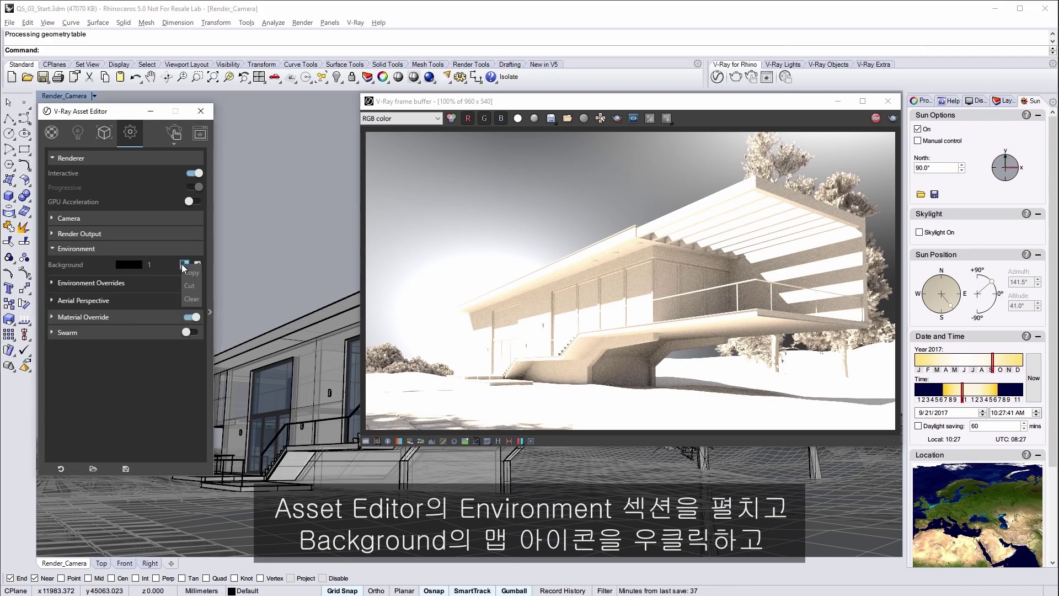
click(197, 300)
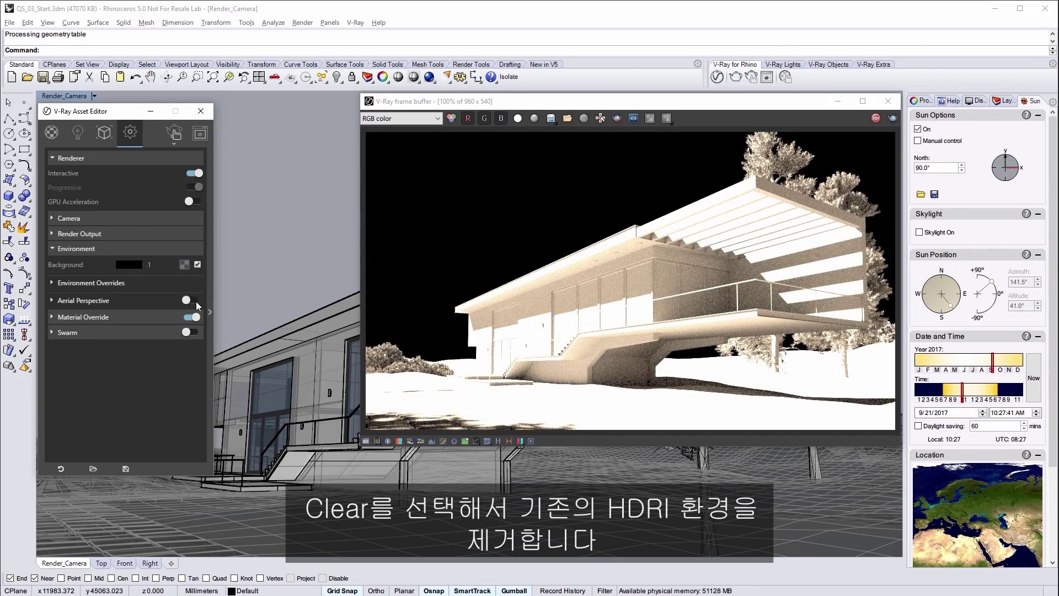
click(185, 264)
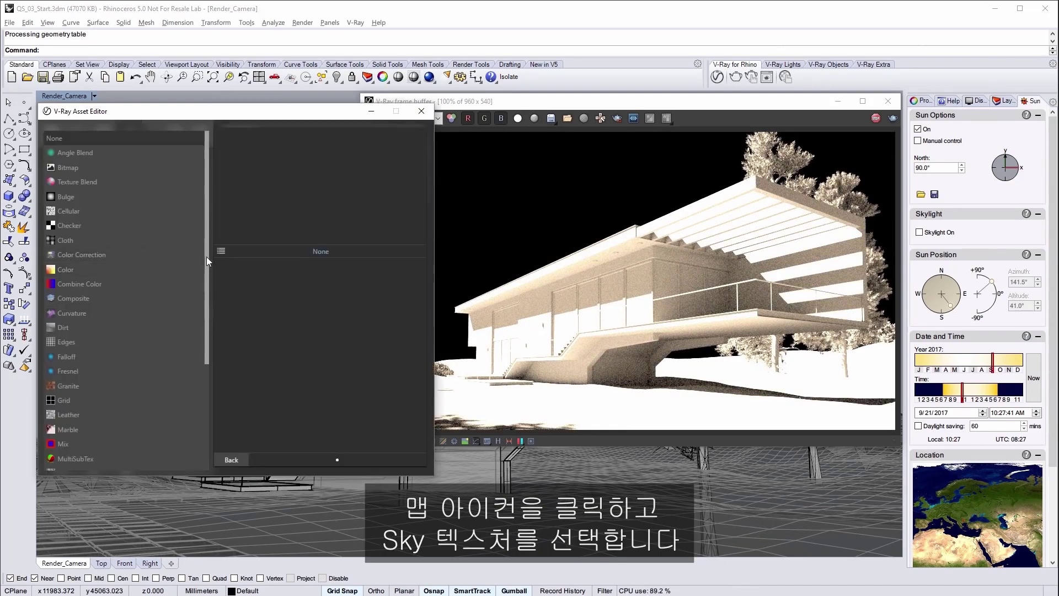
drag(207, 256, 199, 385)
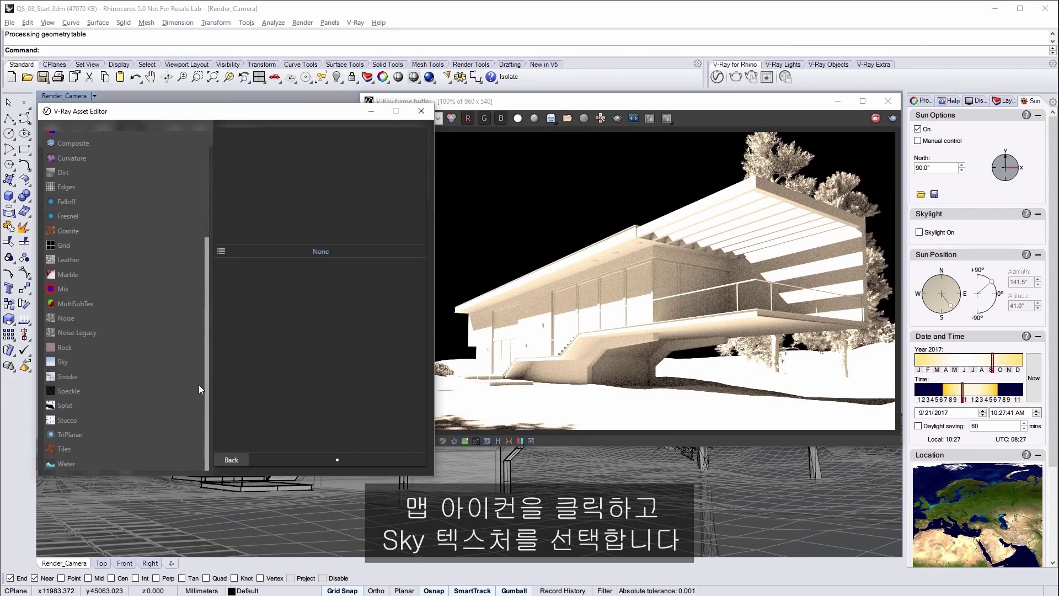
click(78, 363)
click(224, 458)
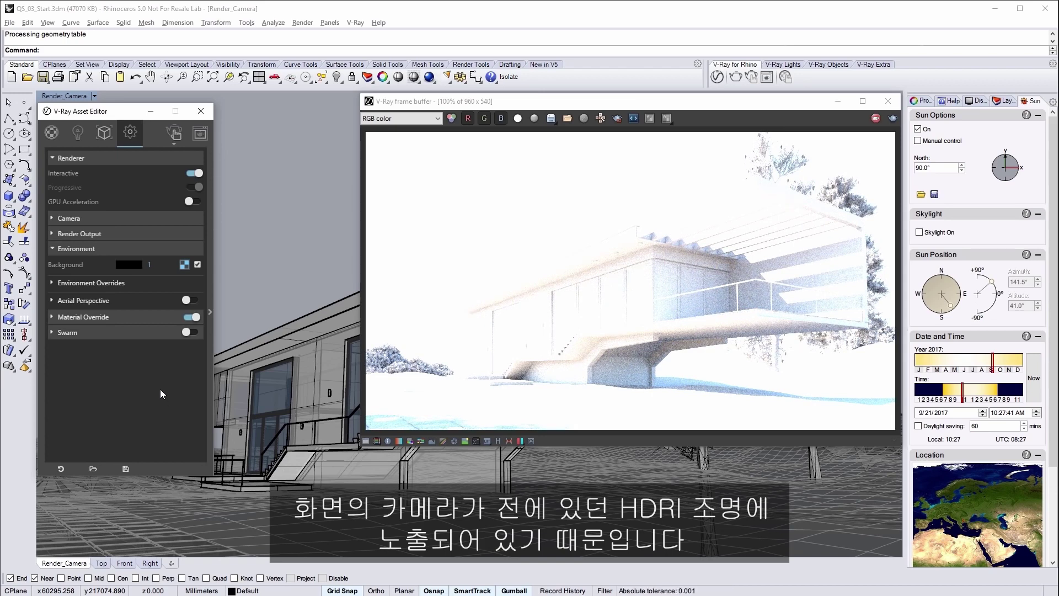
Set the Camera Exposure Value to 12.48 and shift the sun time to 6:46 AM.
click(132, 249)
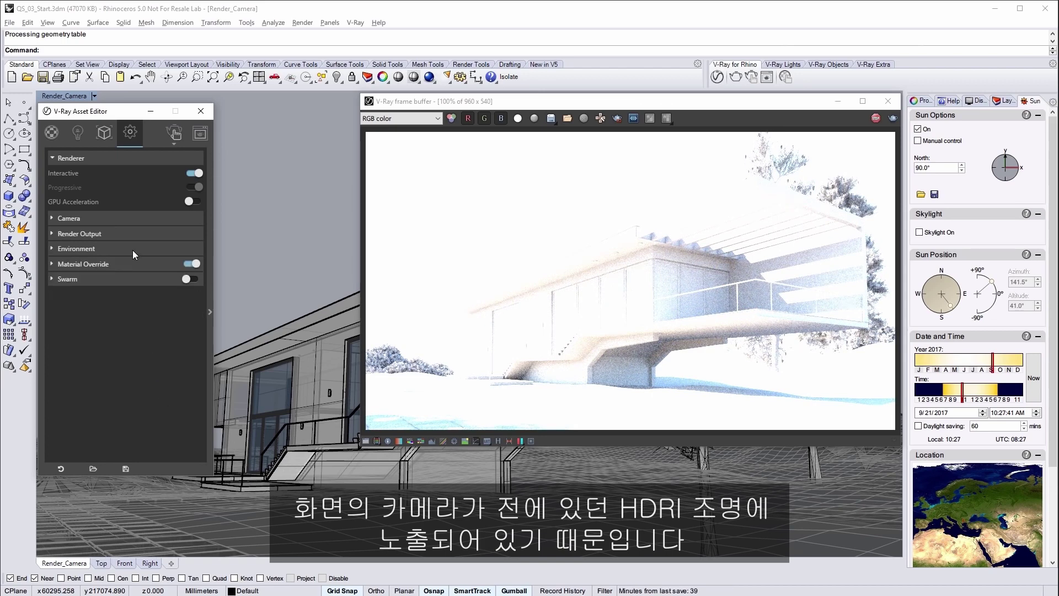
click(130, 218)
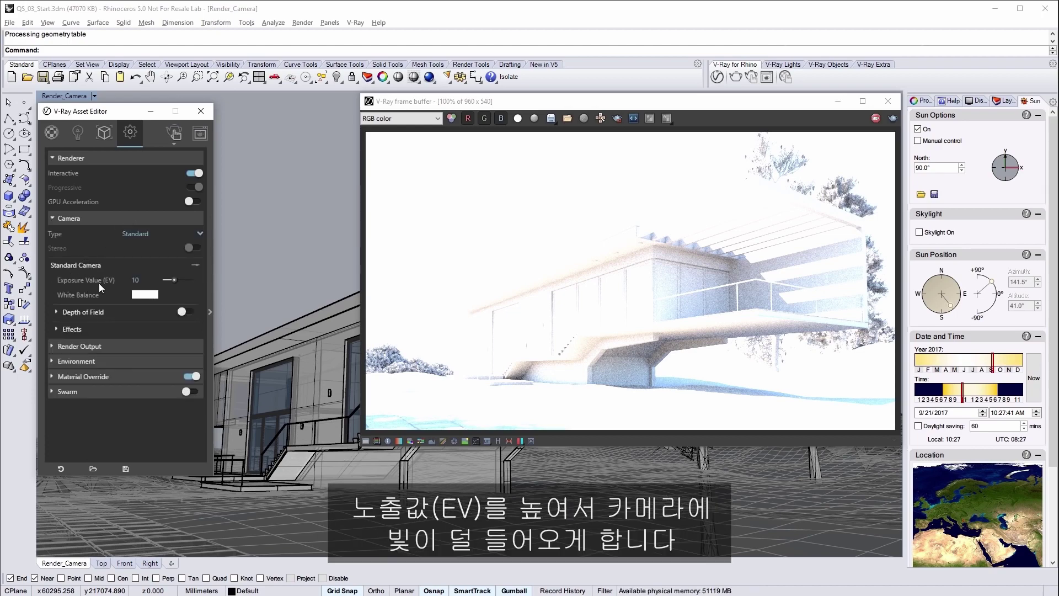
click(146, 281)
key(BackSpace)
text(4)
key(Return)
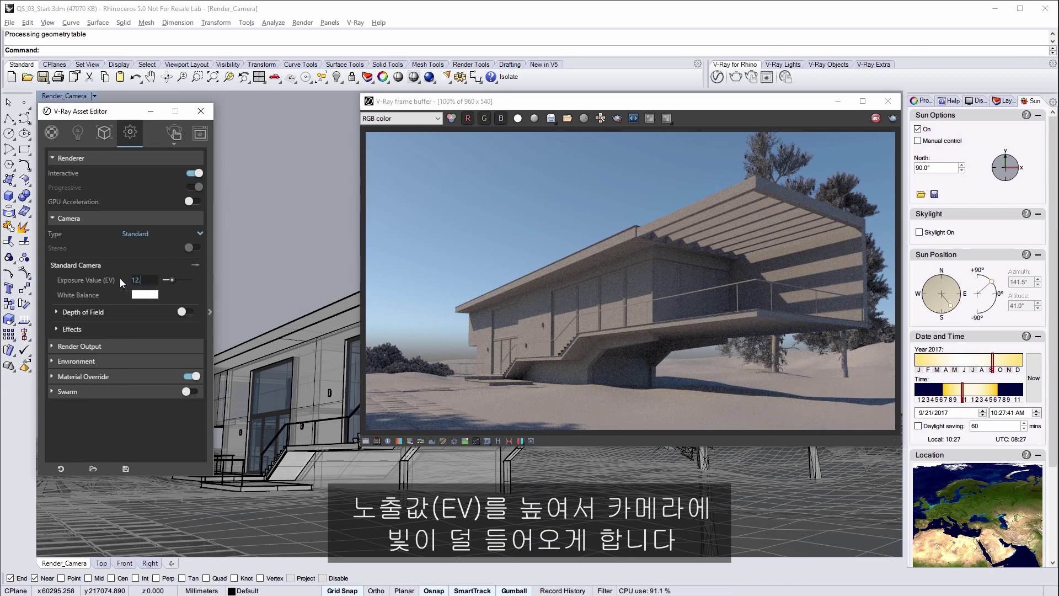
drag(120, 278, 118, 277)
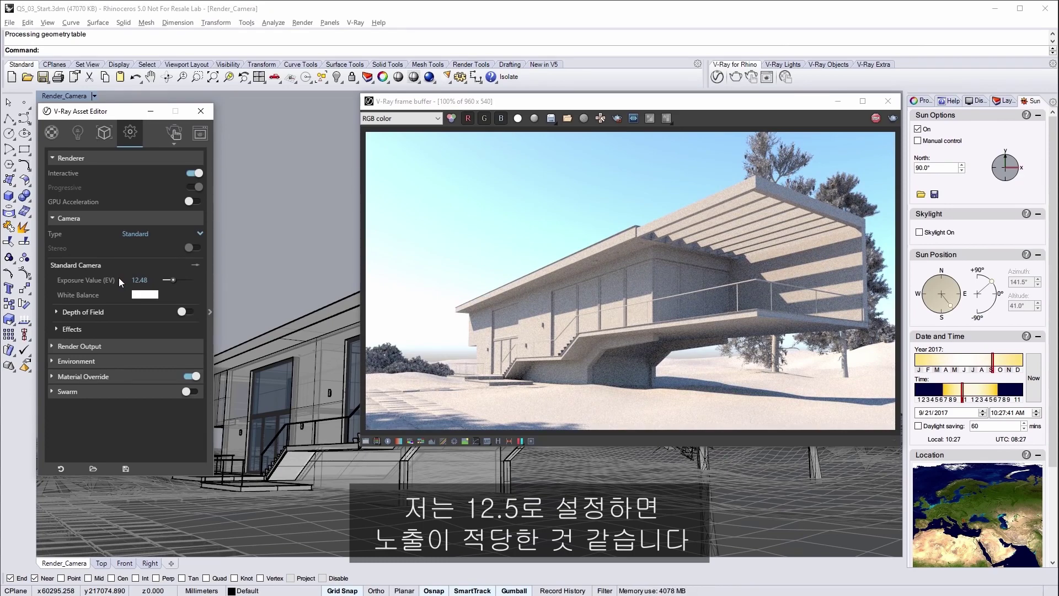
click(946, 393)
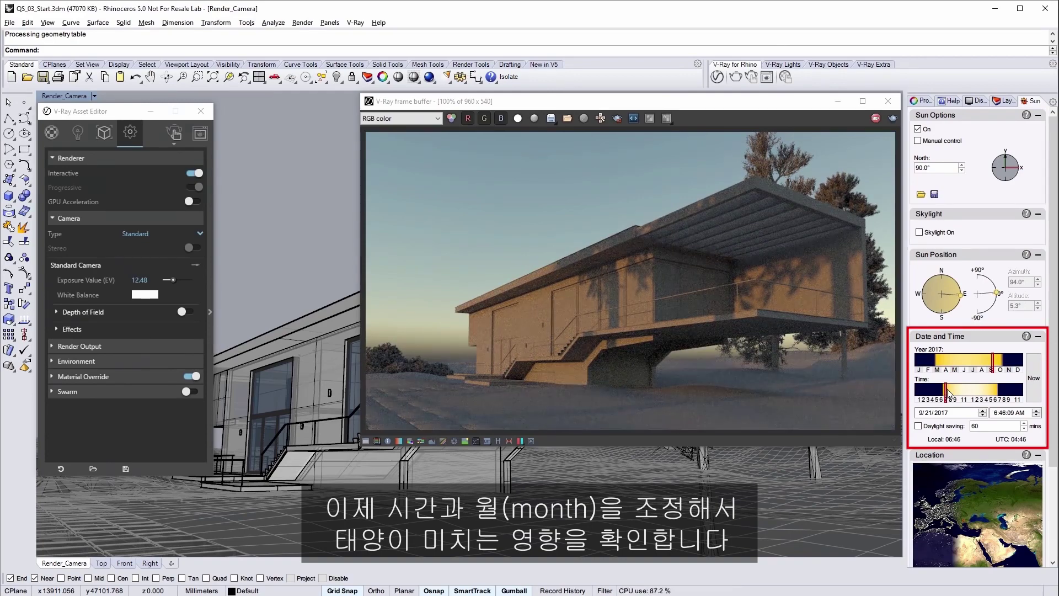
Set the sun date to May 15, 2017 and the time to 8:44 AM.
click(955, 359)
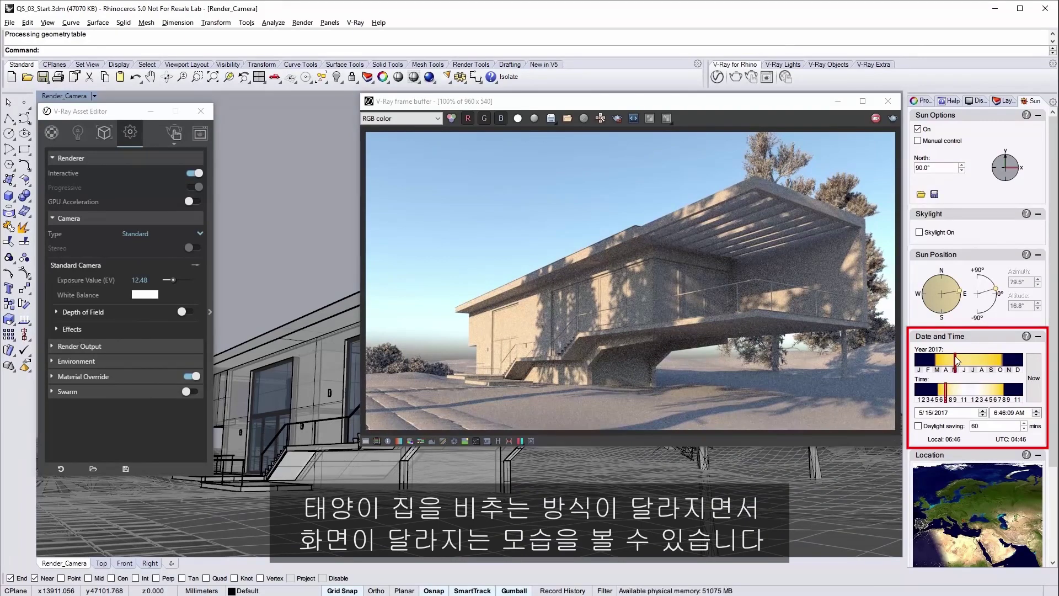
click(956, 389)
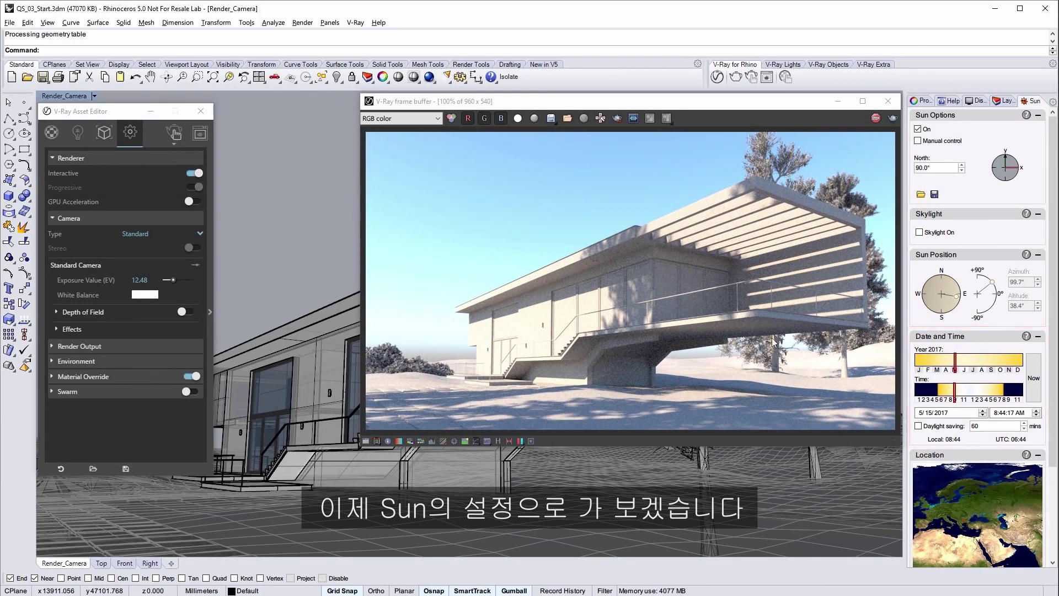
Give Rhino Document Sun a Size Multiplier of 10, previewing the overhang with a zoomed region render.
click(78, 134)
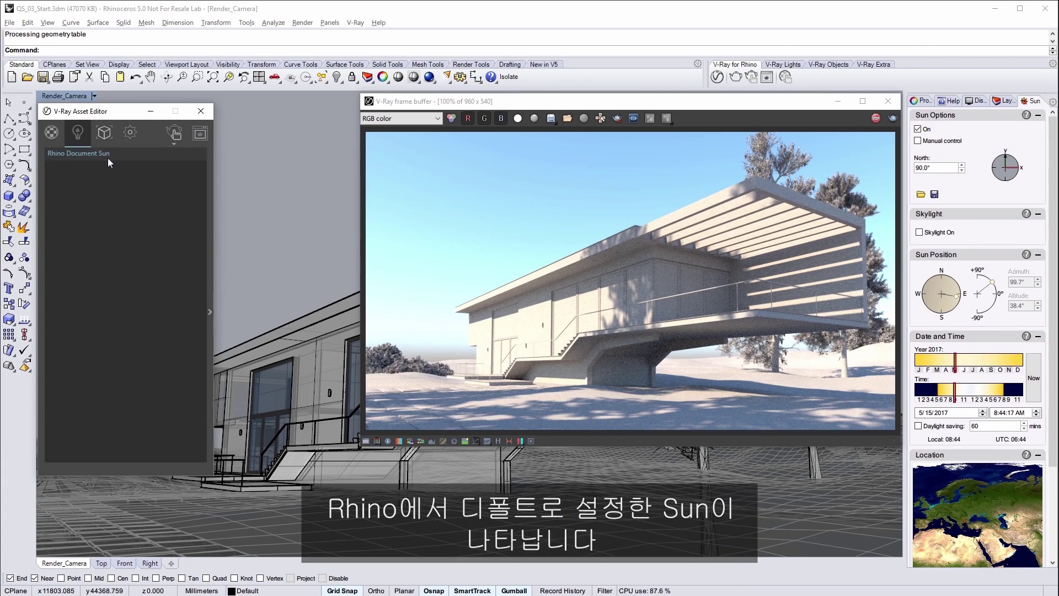
click(209, 191)
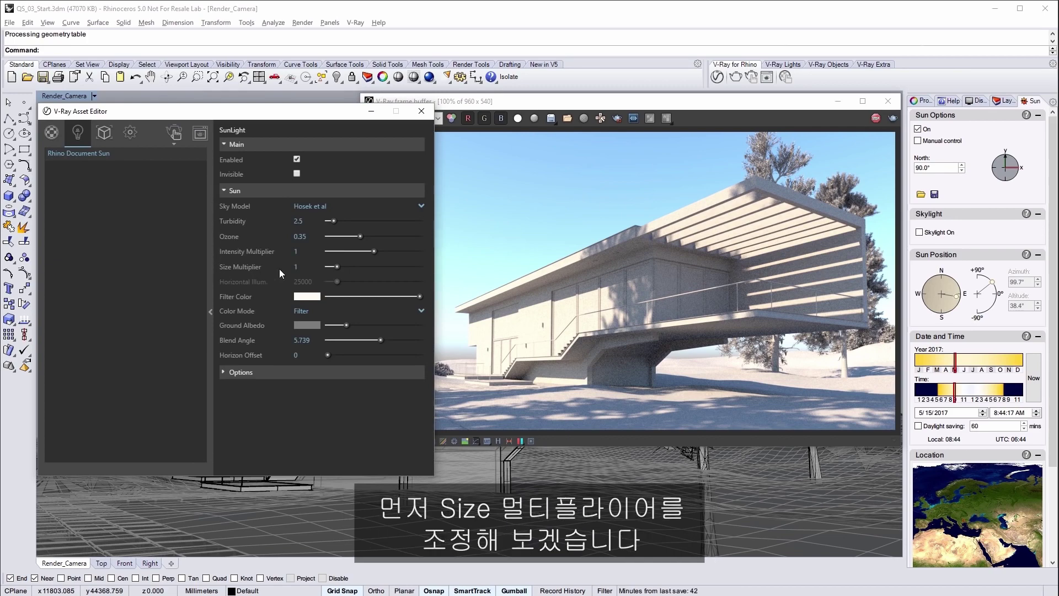
click(625, 126)
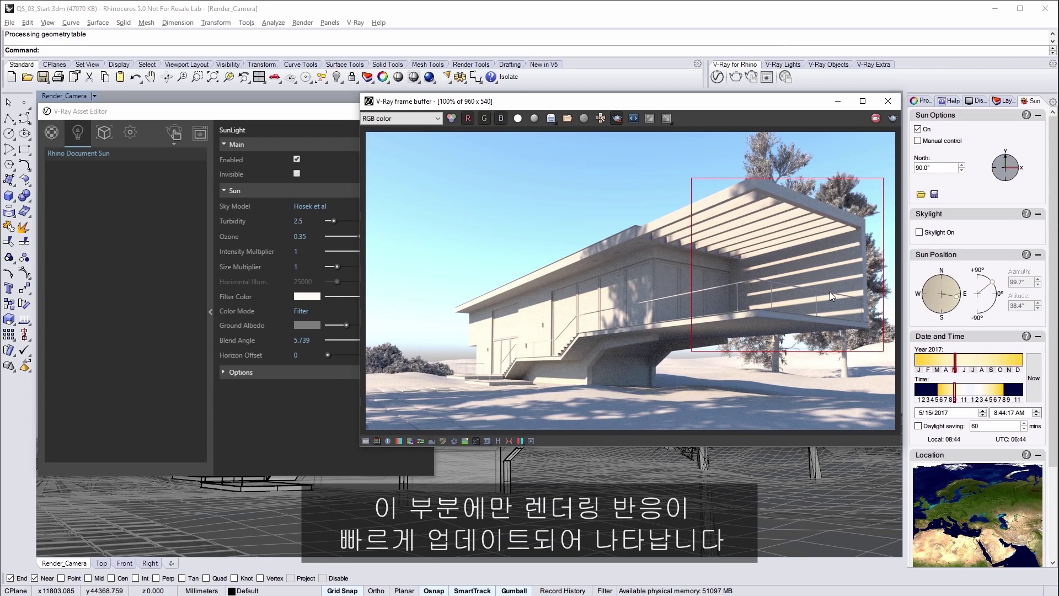
scroll(829, 291, up, 1)
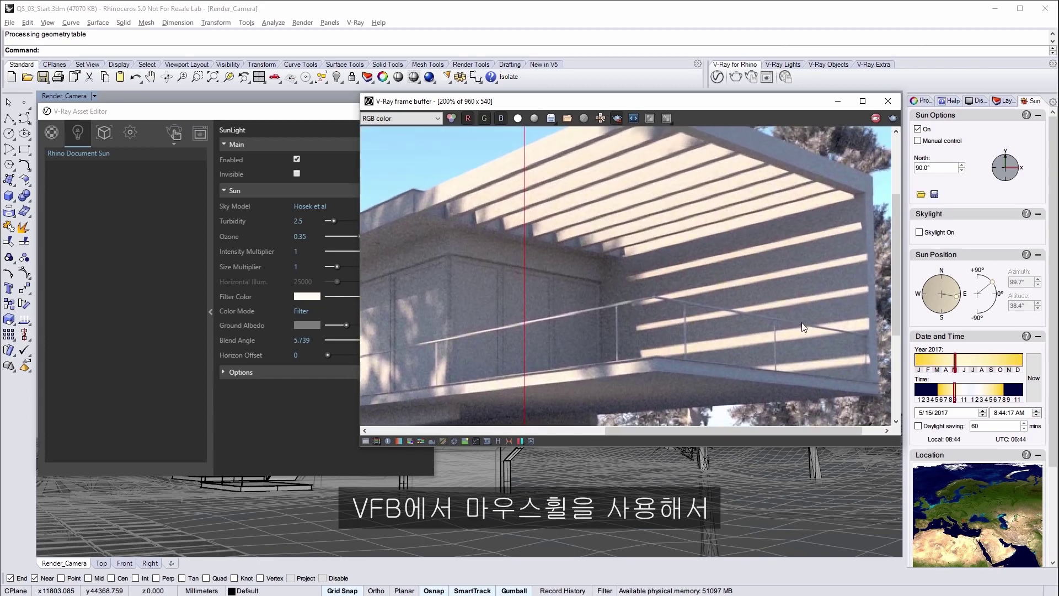
middle_drag(802, 328, 794, 332)
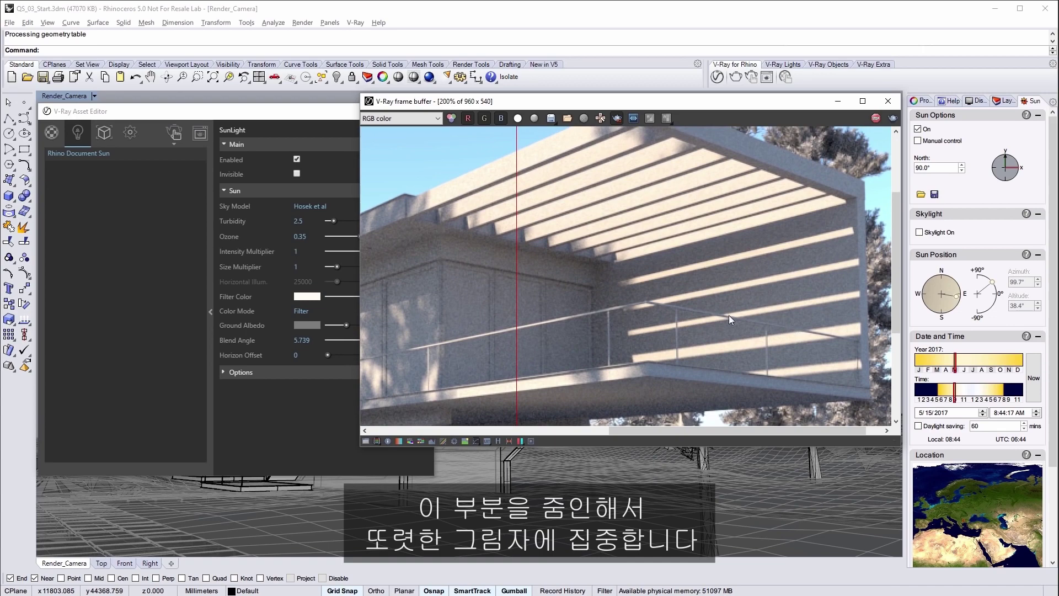
click(315, 268)
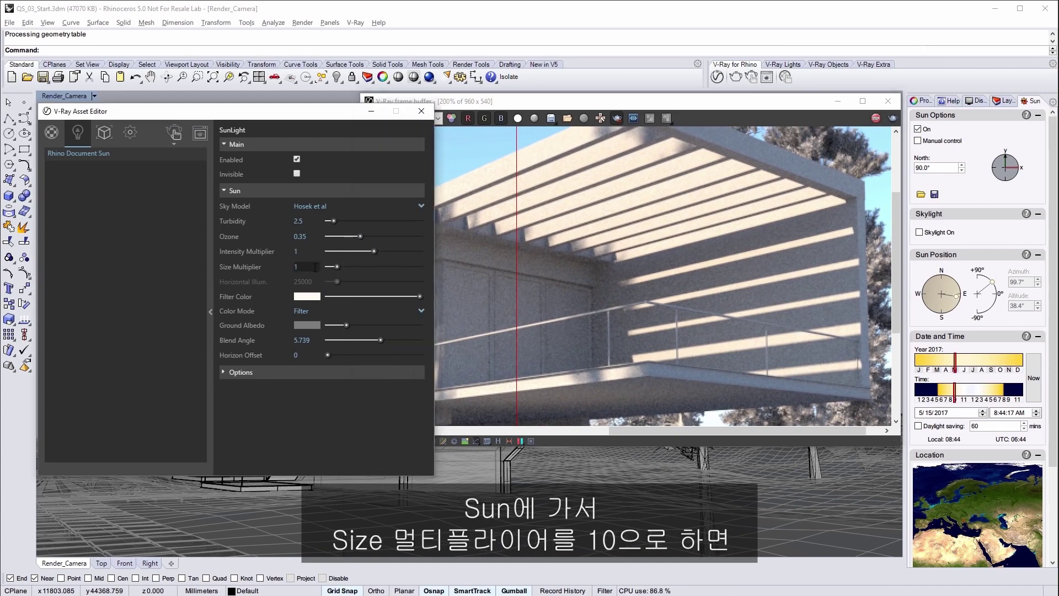
text(0)
key(Return)
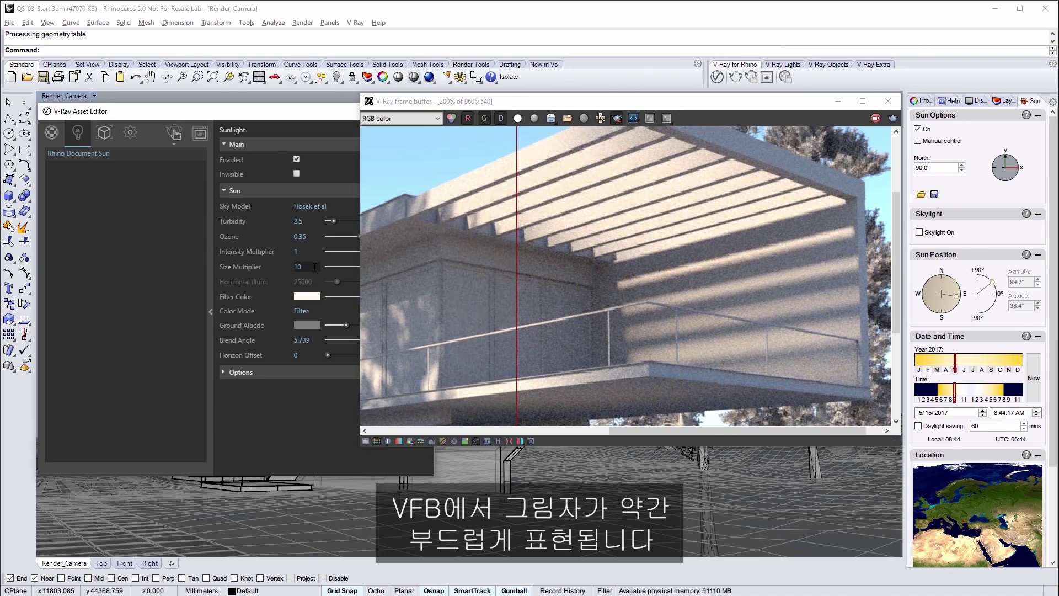
double_click(545, 232)
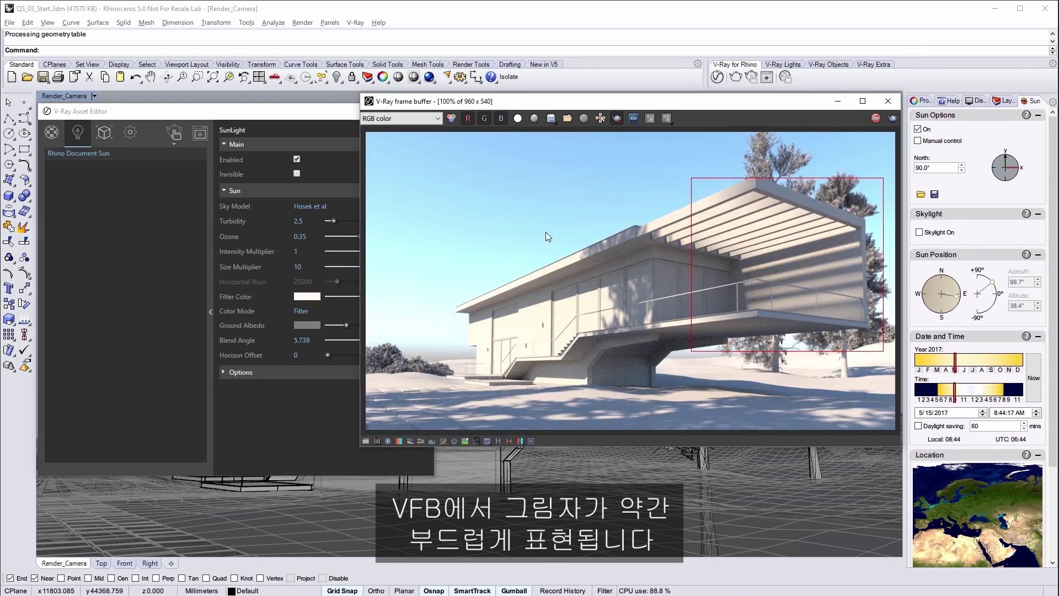
Turn off region rendering and reset the sun's Size Multiplier from 10 to 1.
click(617, 119)
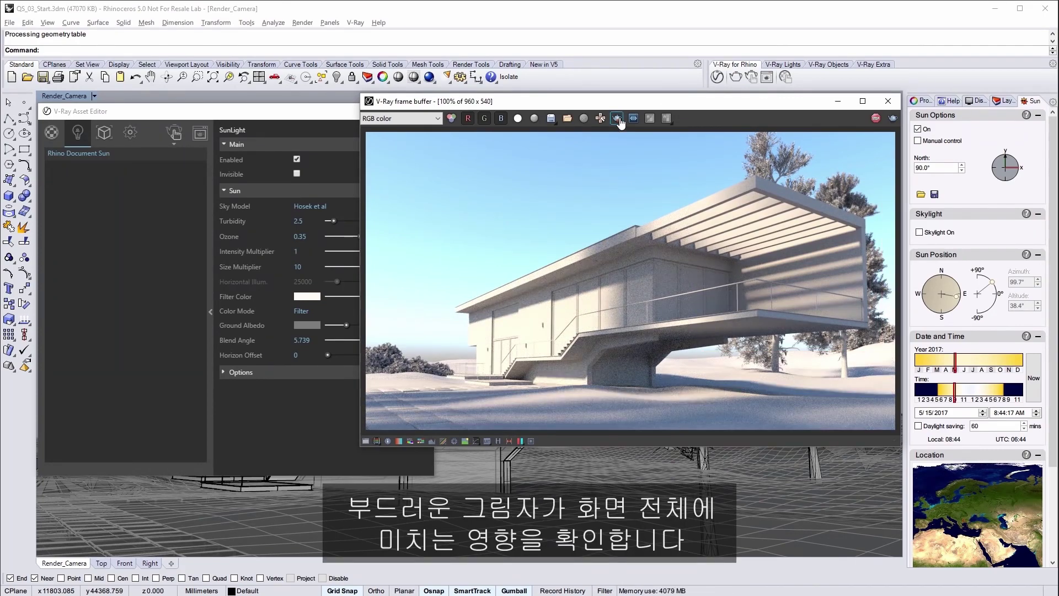
click(317, 267)
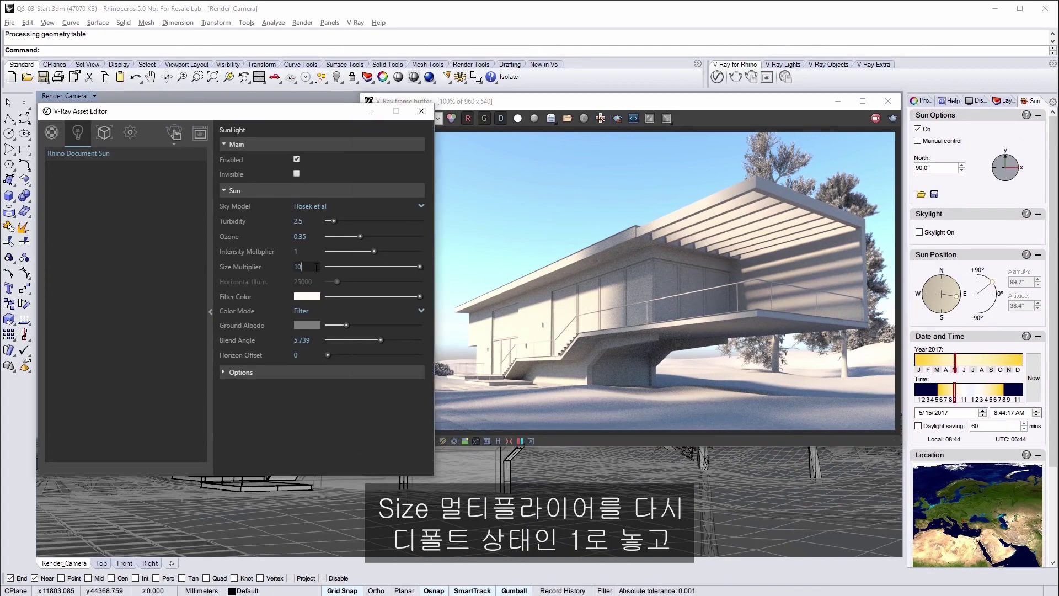
key(BackSpace)
key(Return)
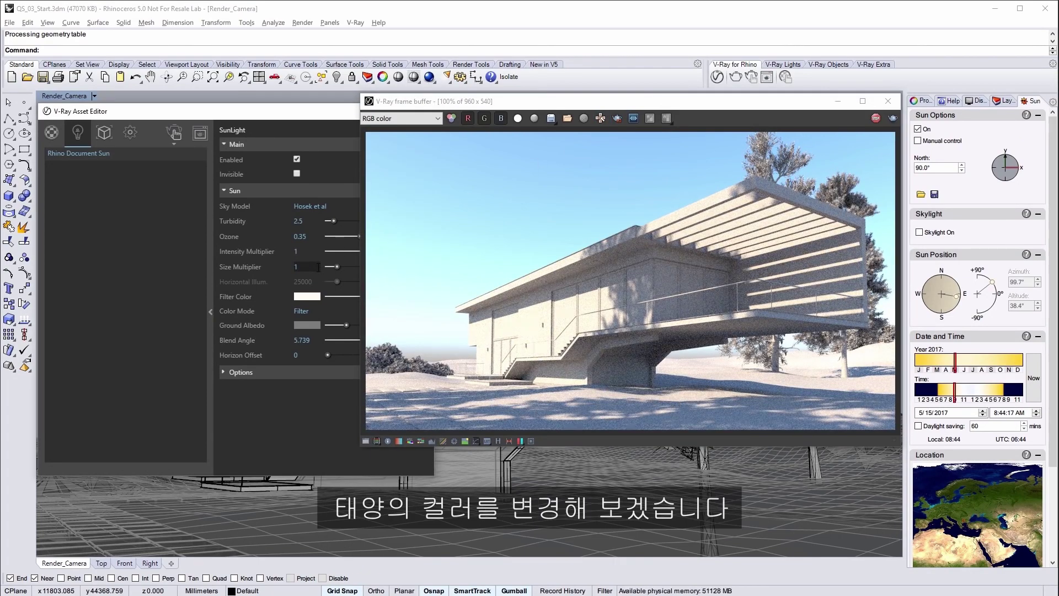
Try cream and light blue sun Filter Colors, then settle on a near-white tint.
click(202, 290)
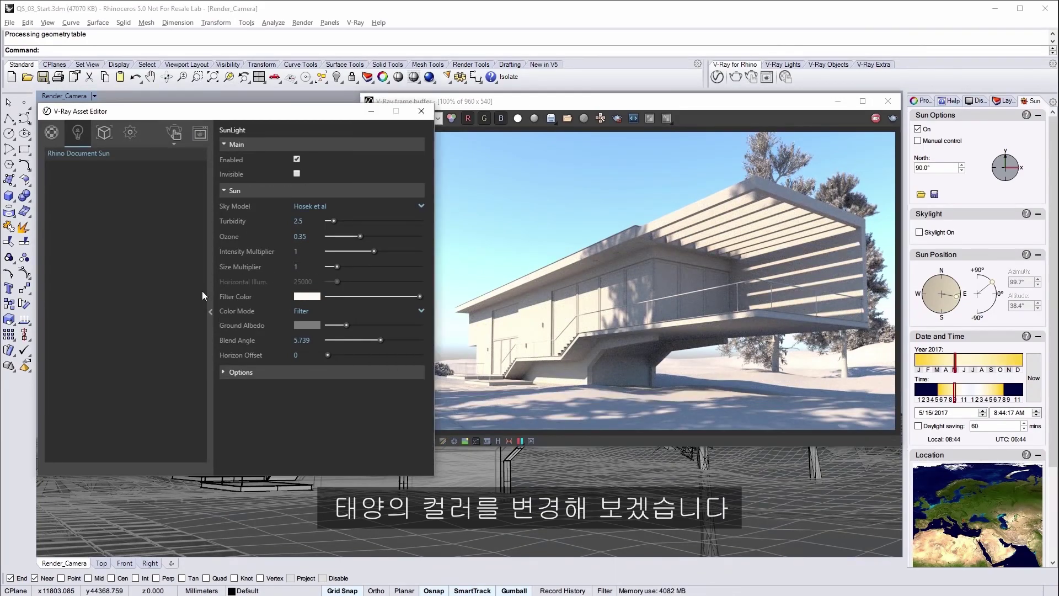
click(307, 298)
click(80, 290)
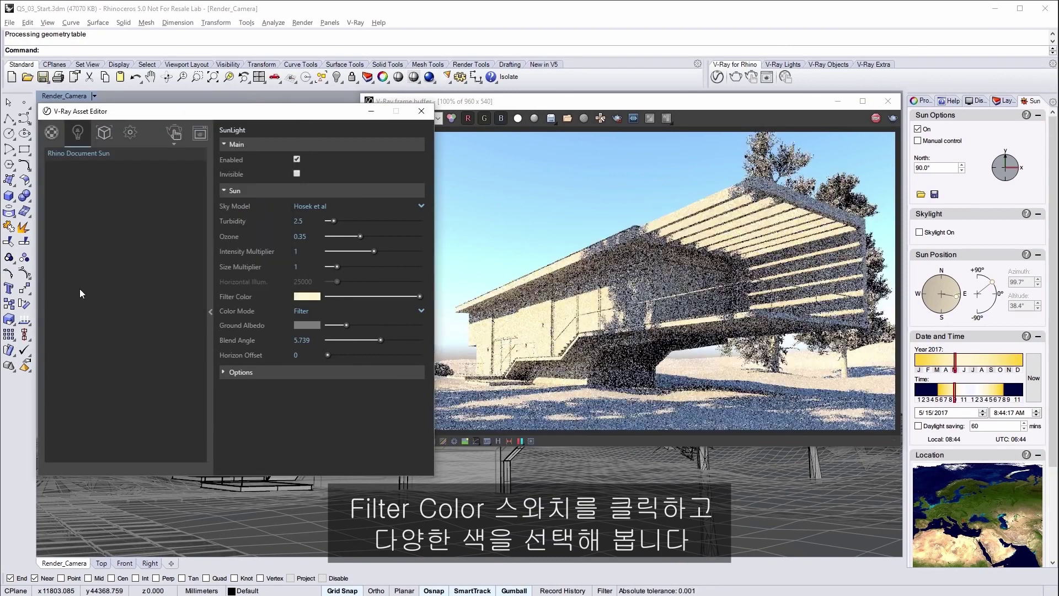
click(523, 104)
click(307, 297)
click(222, 145)
drag(283, 149, 285, 142)
click(76, 292)
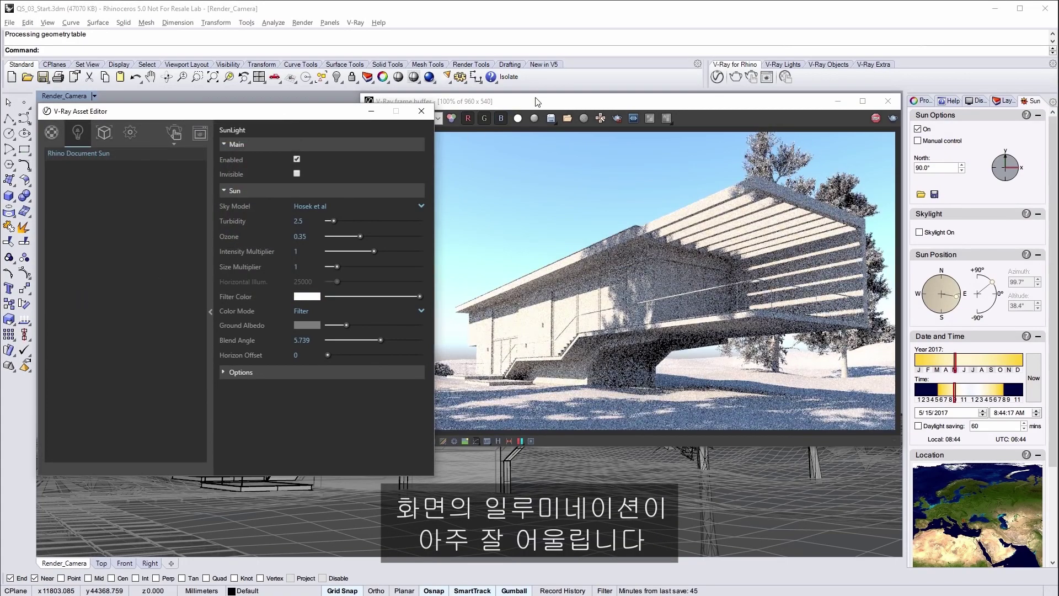
click(537, 102)
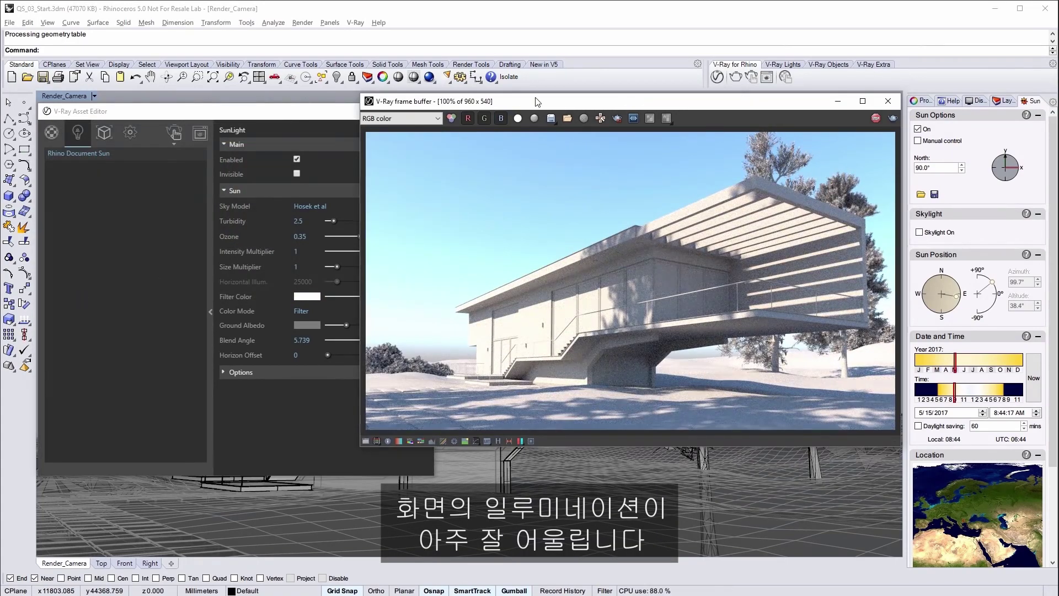
Stop the interactive VFB render and switch Material Override off in the Settings tab.
click(877, 118)
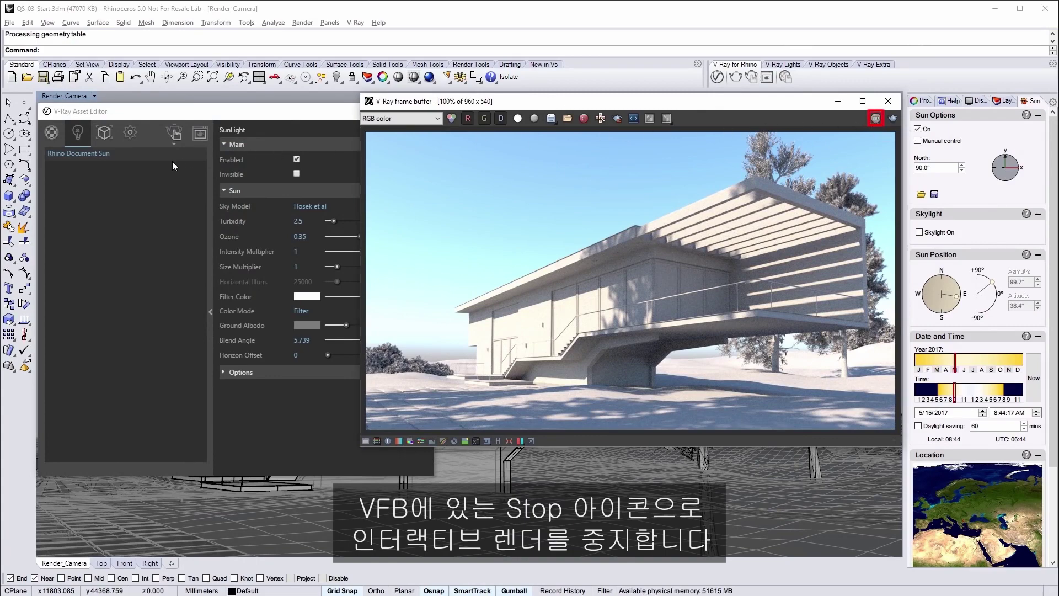
click(141, 169)
click(130, 137)
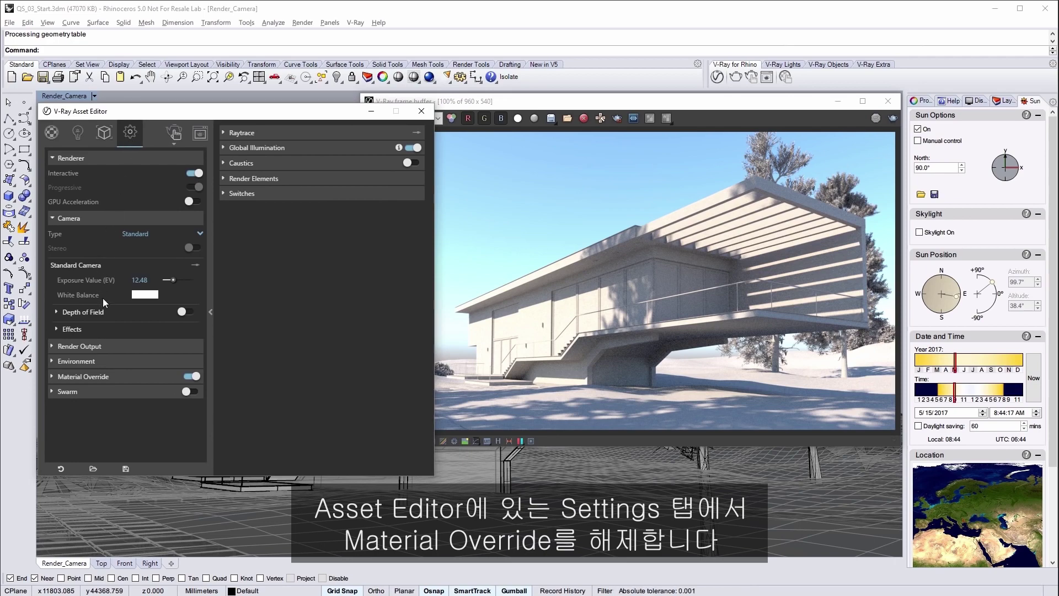
click(186, 376)
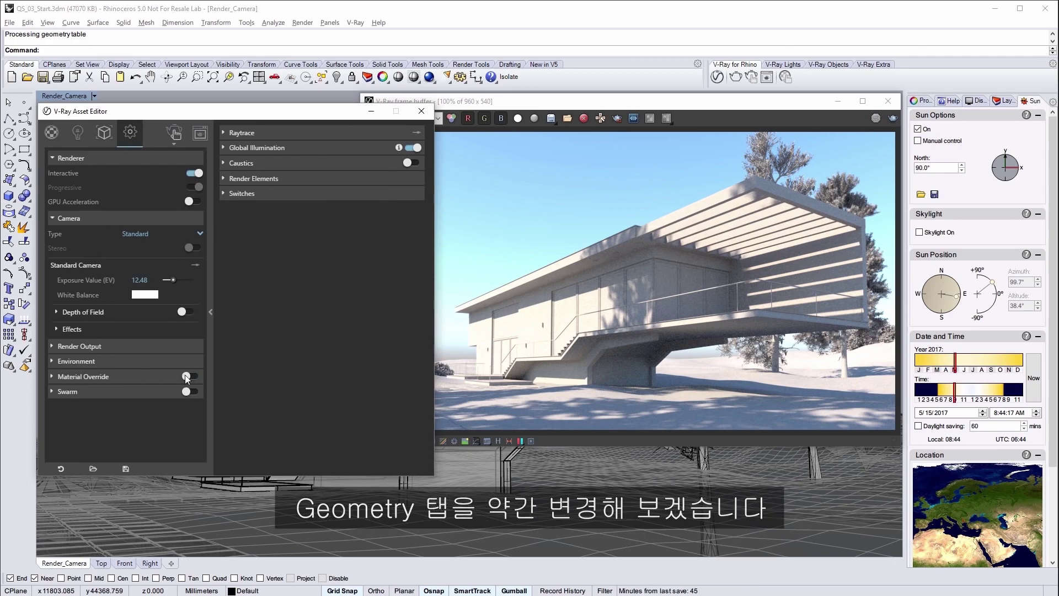
Set the Grass fur's Per area distribution to 0.005 and collapse the parameter panel.
click(102, 133)
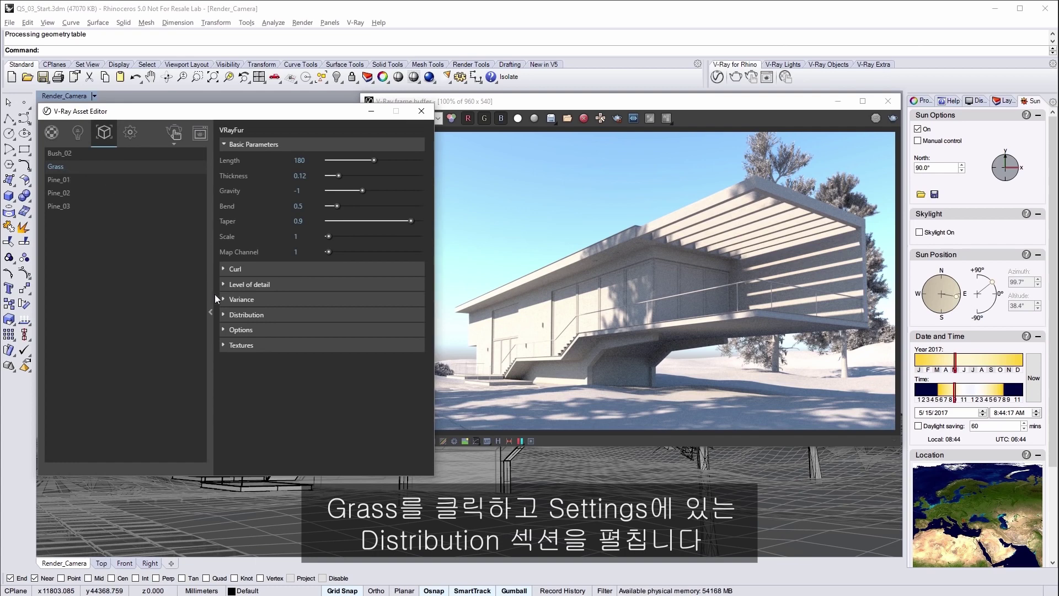
click(233, 315)
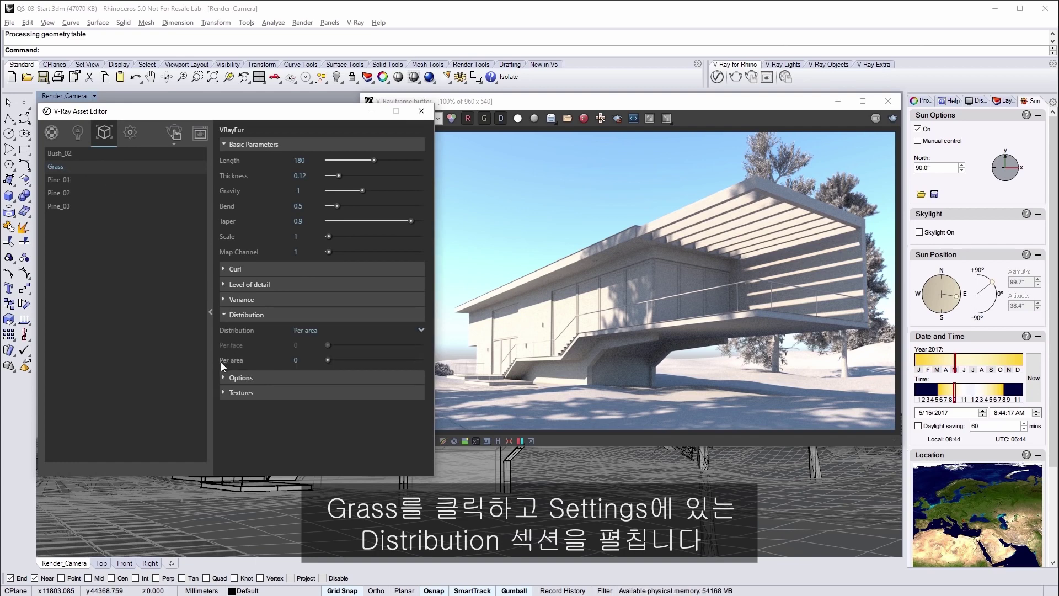
click(307, 360)
text(.005)
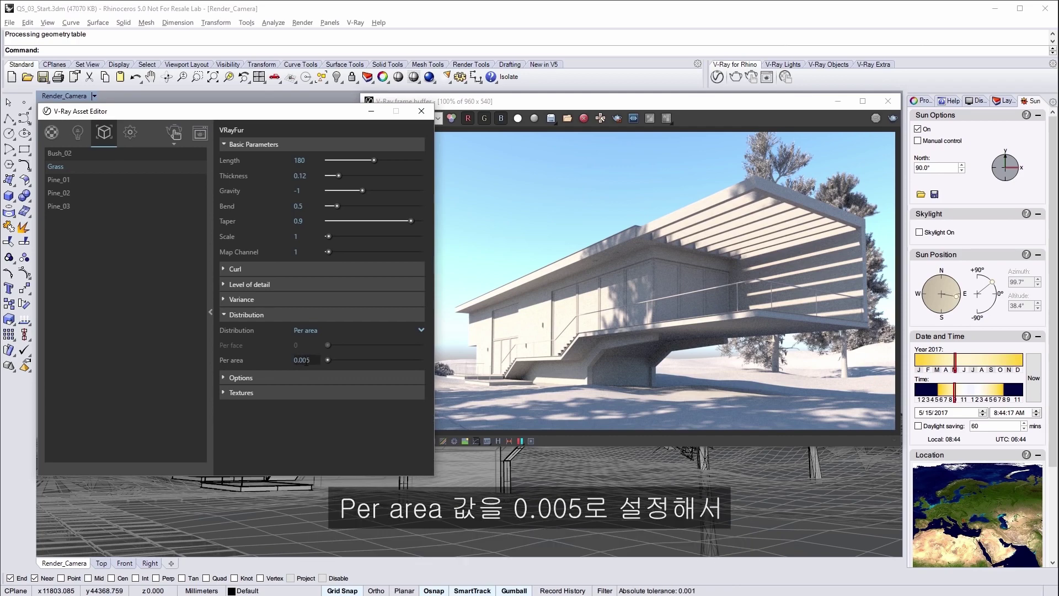
click(282, 335)
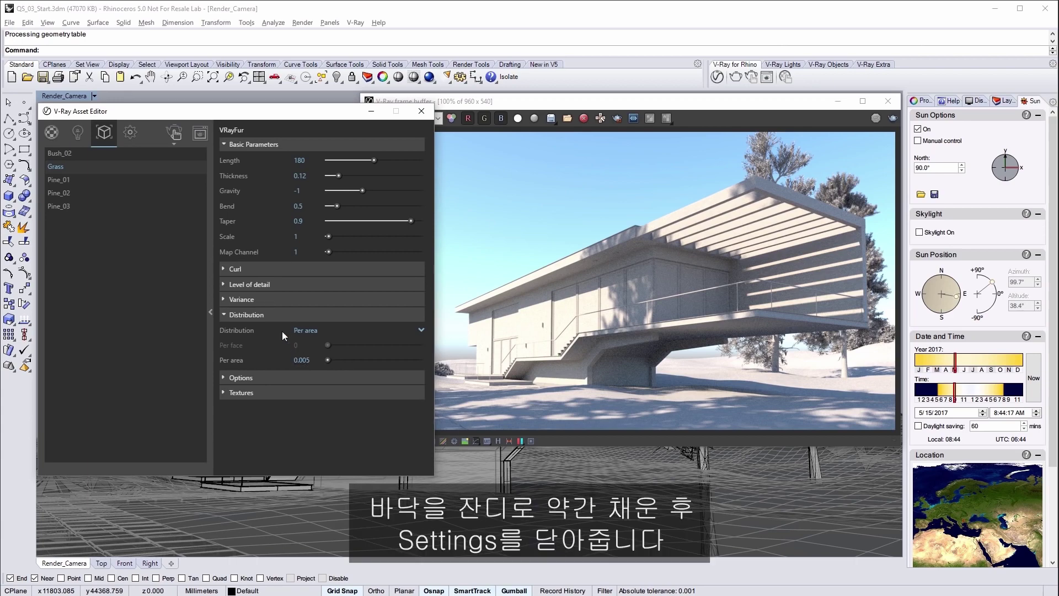
click(211, 250)
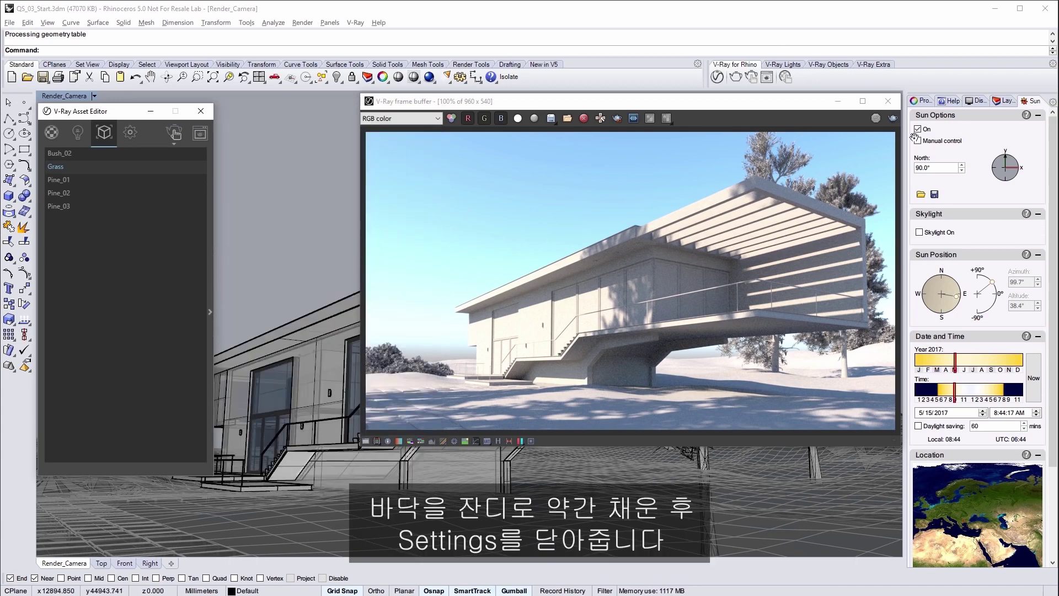
Close the Asset Editor and switch the BG_Plate layer on in the Layers panel.
click(1004, 102)
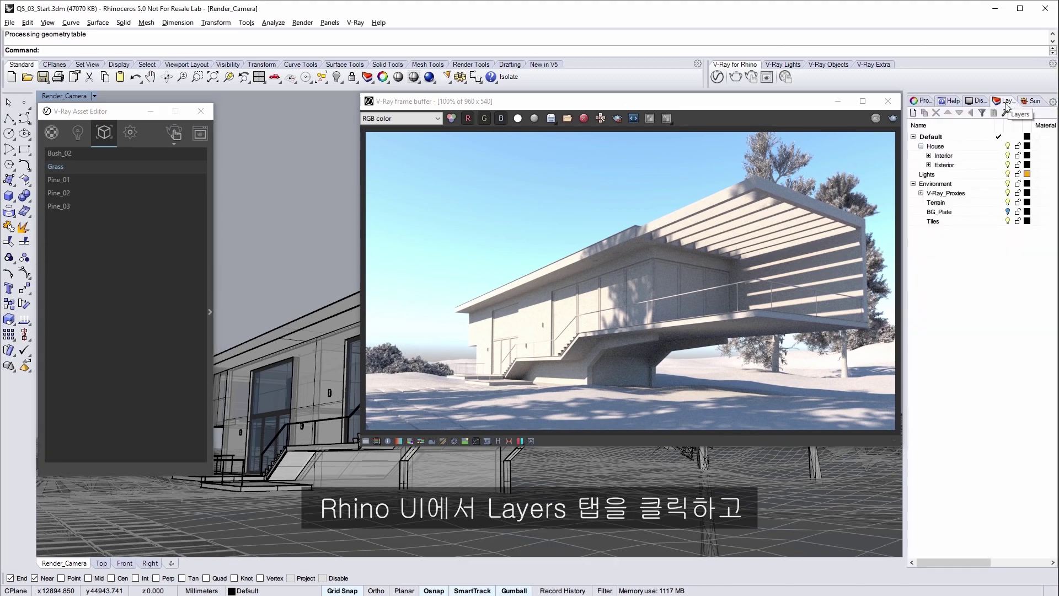
click(939, 213)
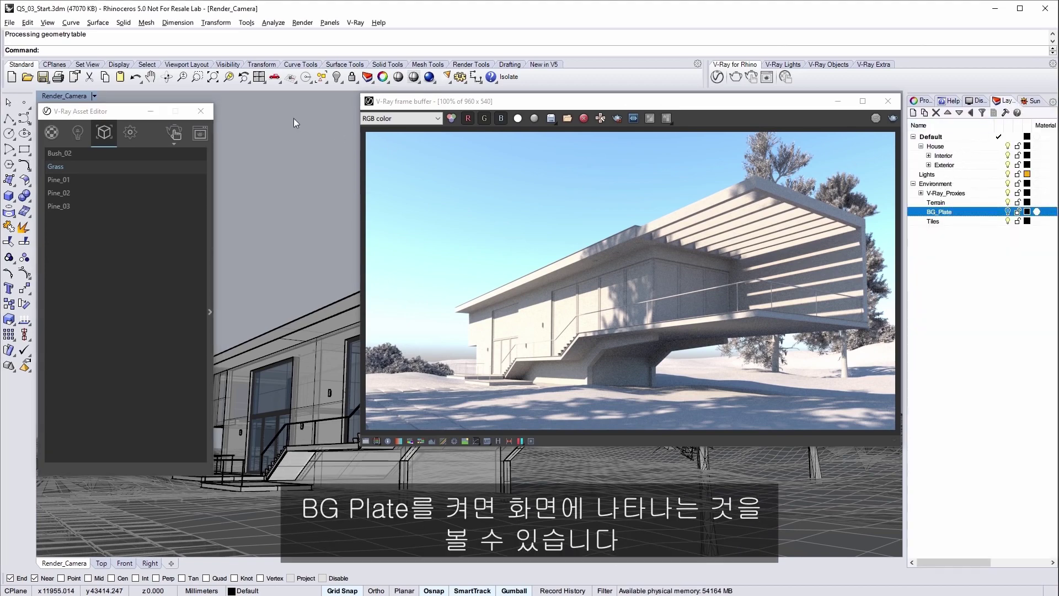
click(201, 111)
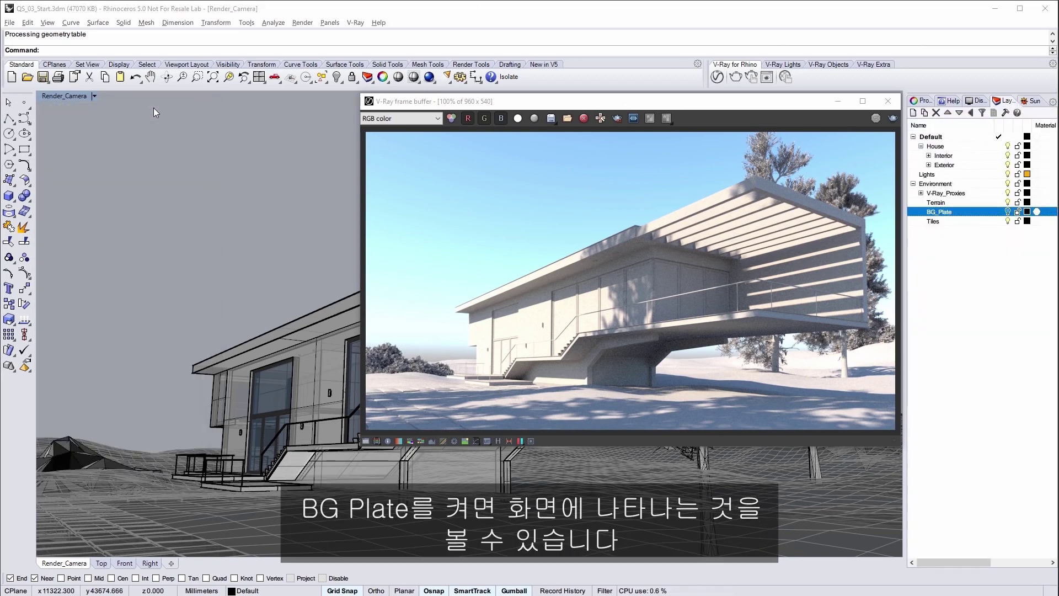
click(1008, 212)
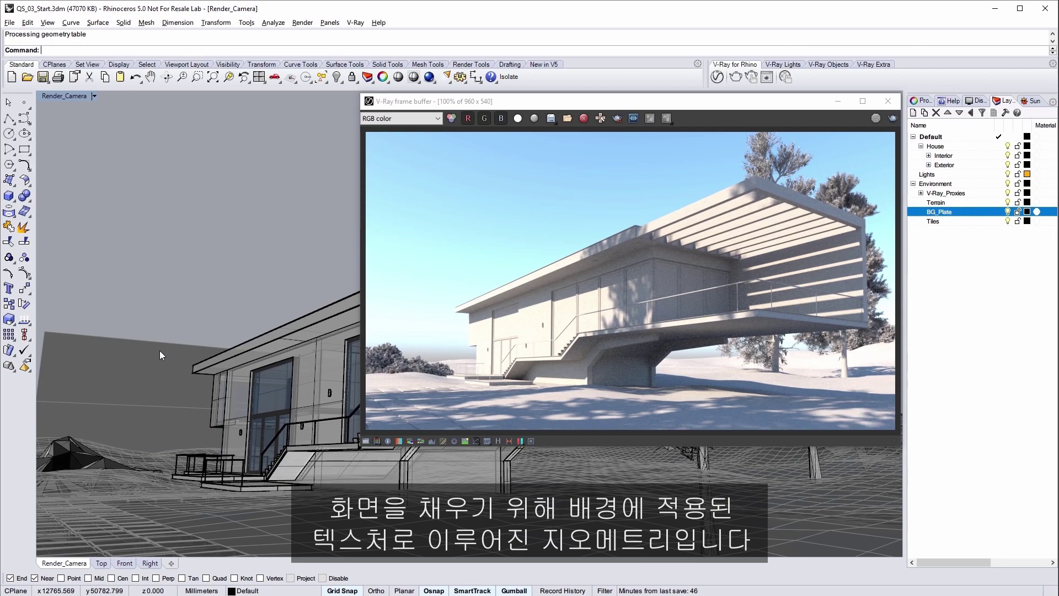
In V-Ray Settings, set Render Output to 1280 x 720 with Interactive and Progressive switched off.
click(715, 80)
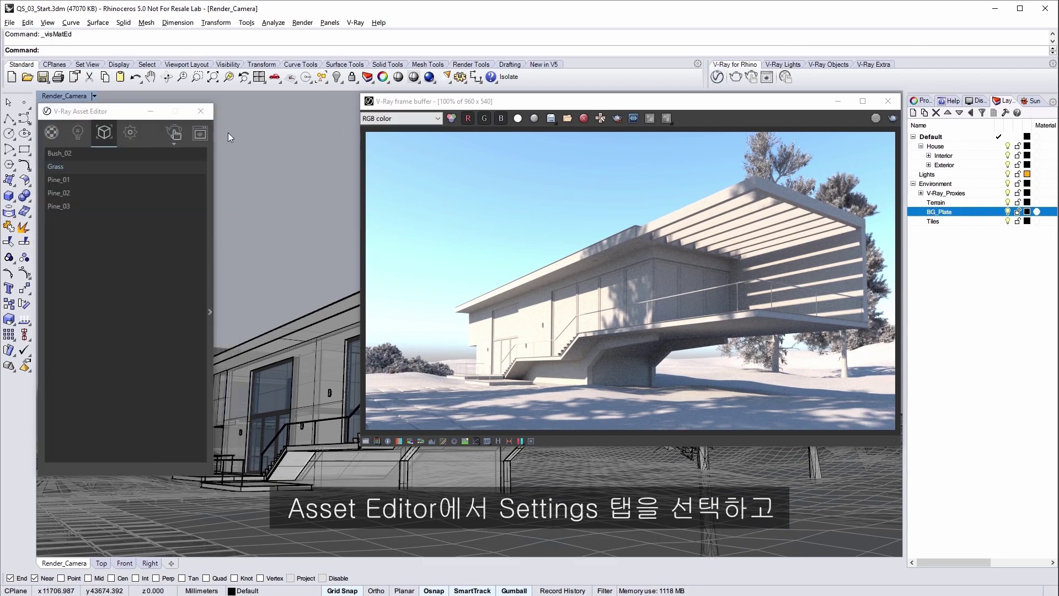
click(135, 131)
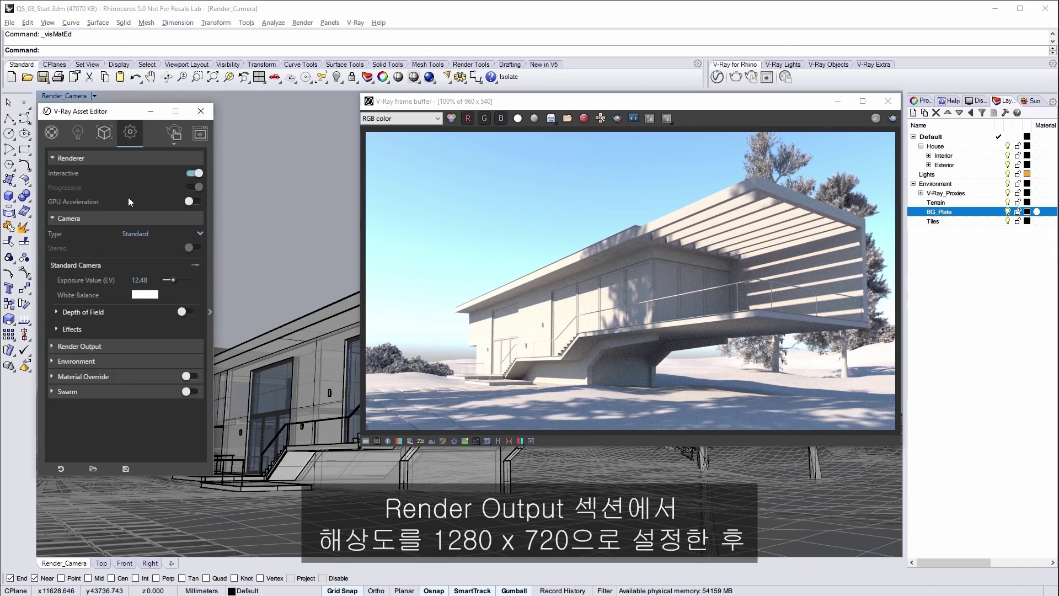
click(69, 218)
click(124, 234)
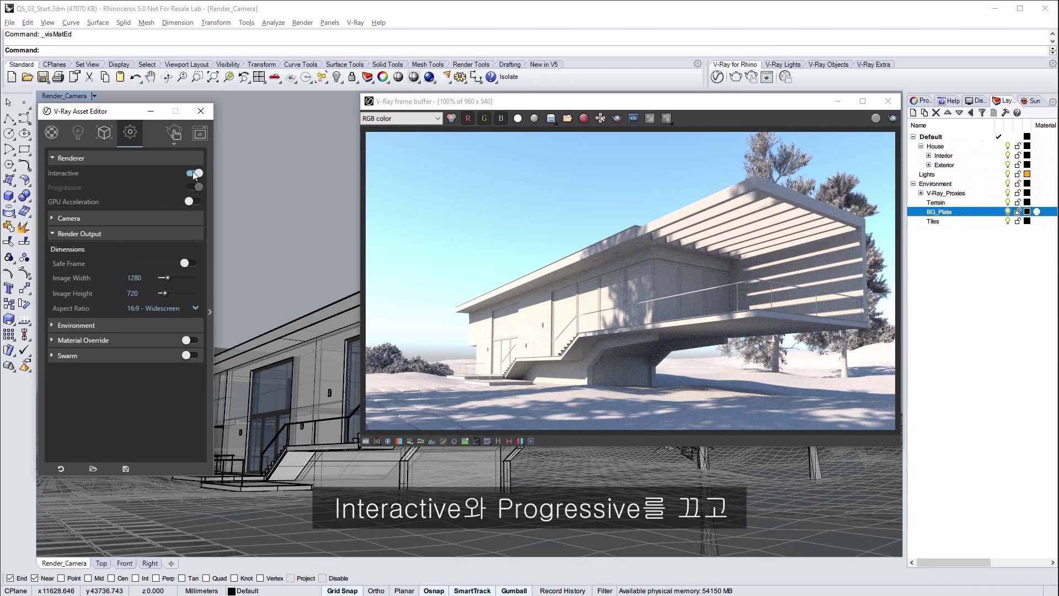
click(194, 174)
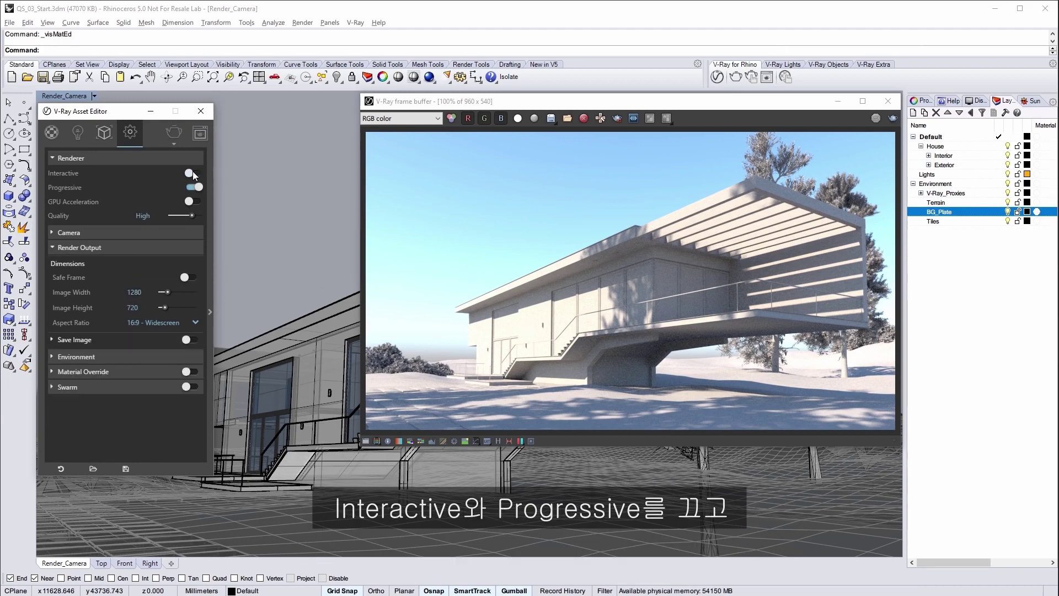
click(193, 187)
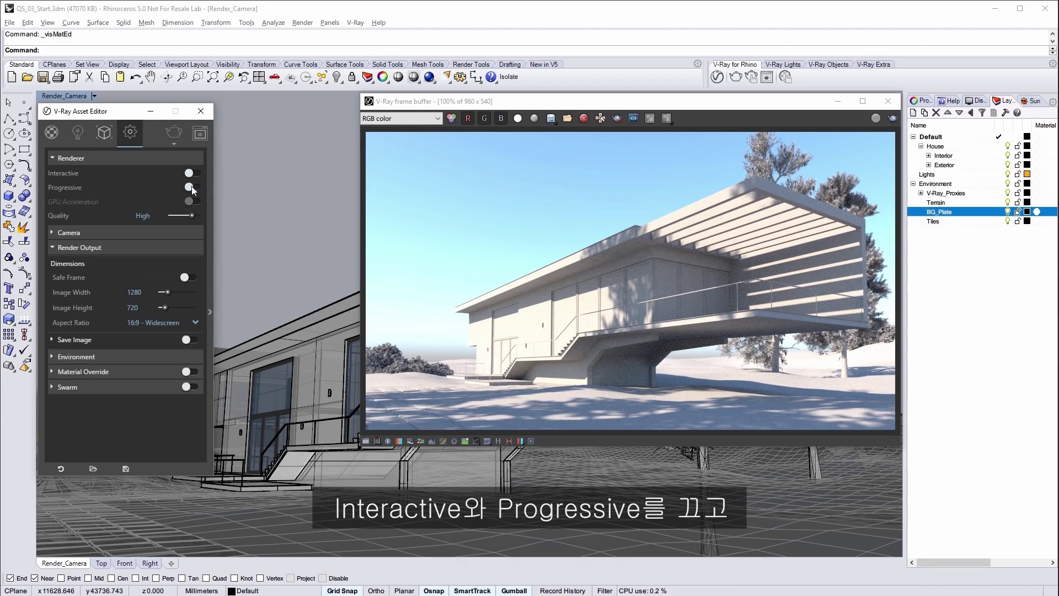
click(175, 147)
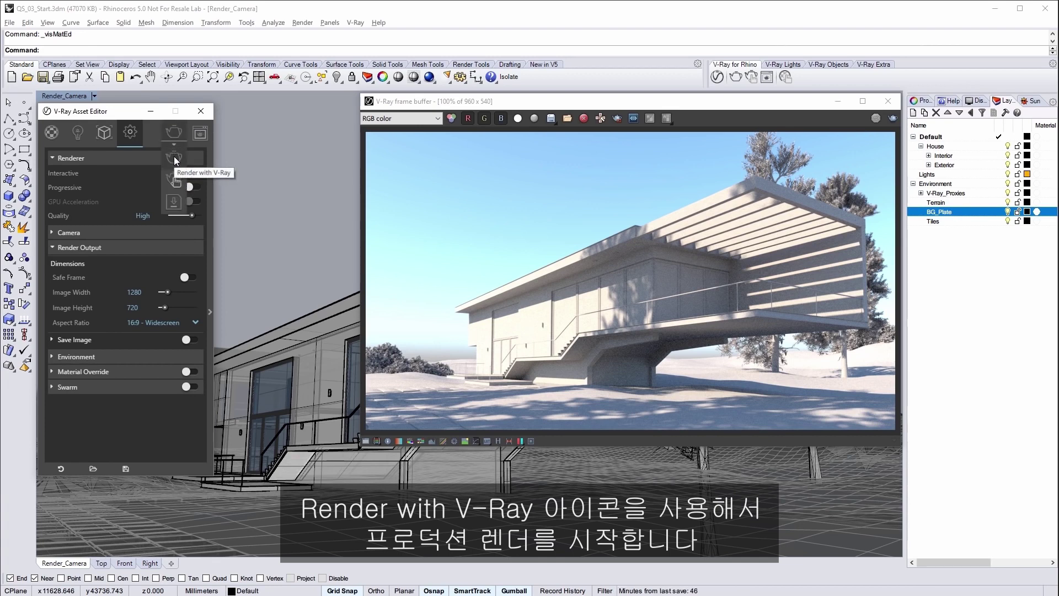
Render with V-Ray and apply an S-shaped Curve correction in the frame buffer.
click(175, 159)
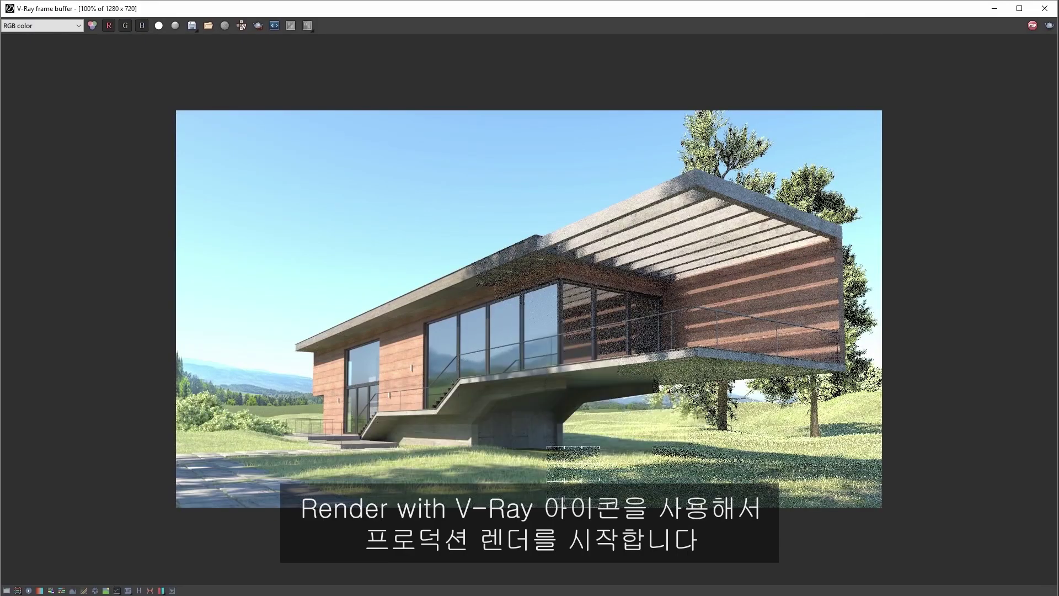
click(6, 590)
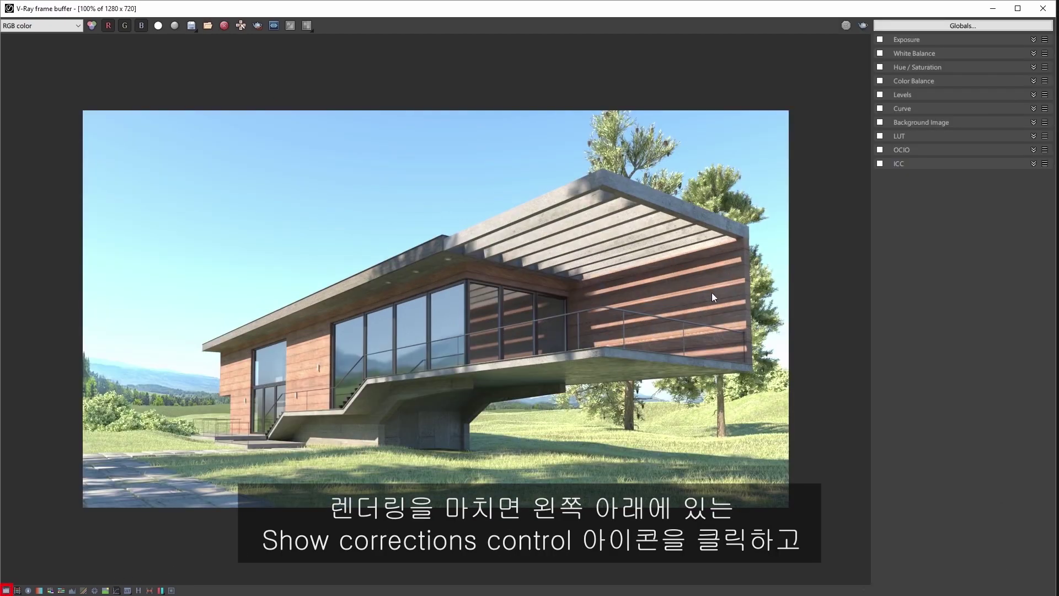
click(903, 113)
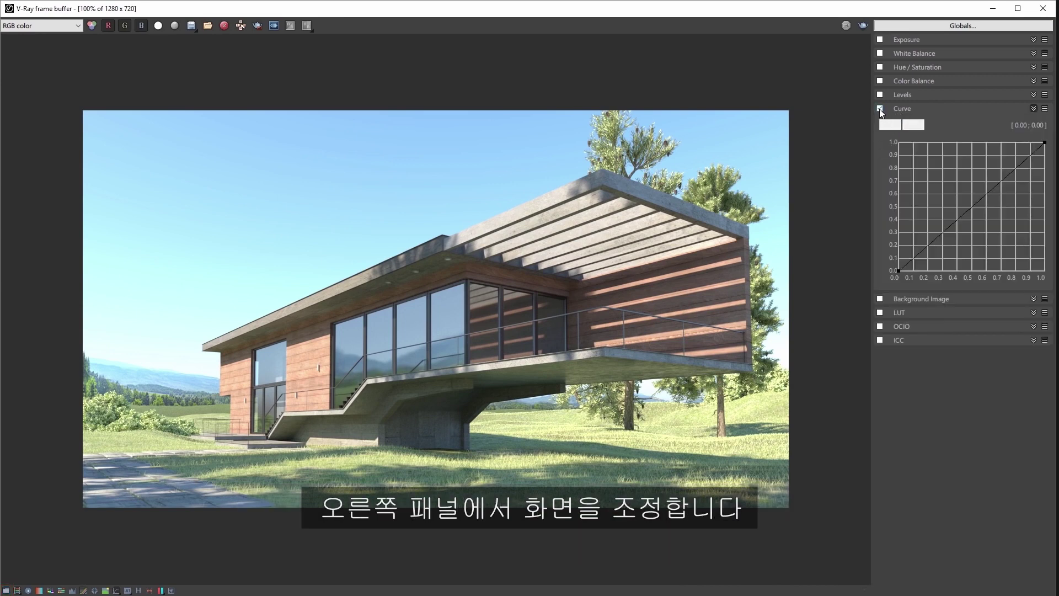
click(880, 109)
drag(1005, 175, 991, 153)
drag(941, 232, 950, 253)
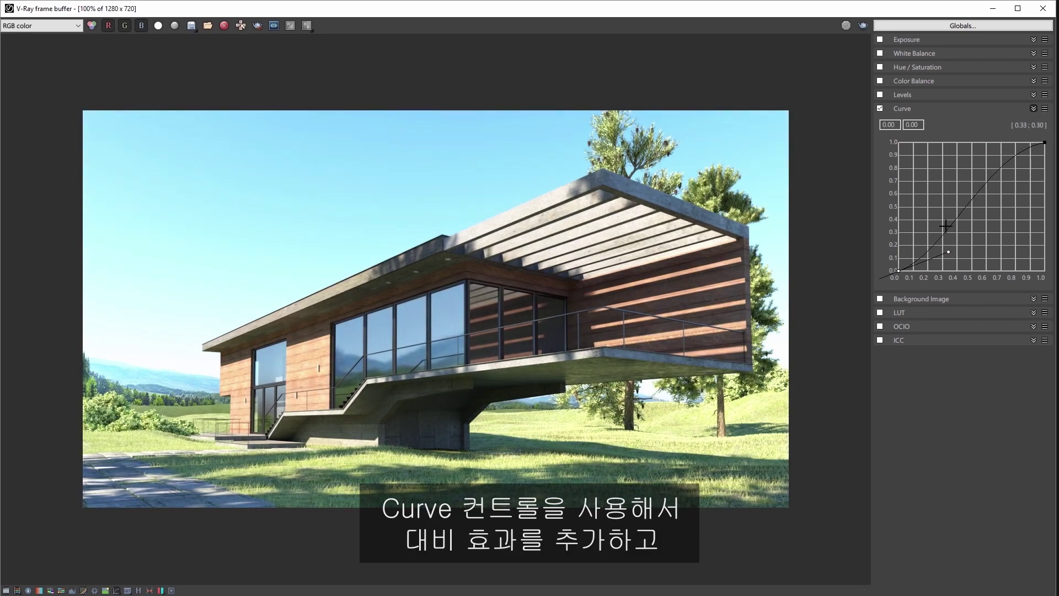
Raise saturation to 0.44 and shift the midtone Color Balance toward red by 0.15.
click(880, 67)
drag(964, 112, 950, 92)
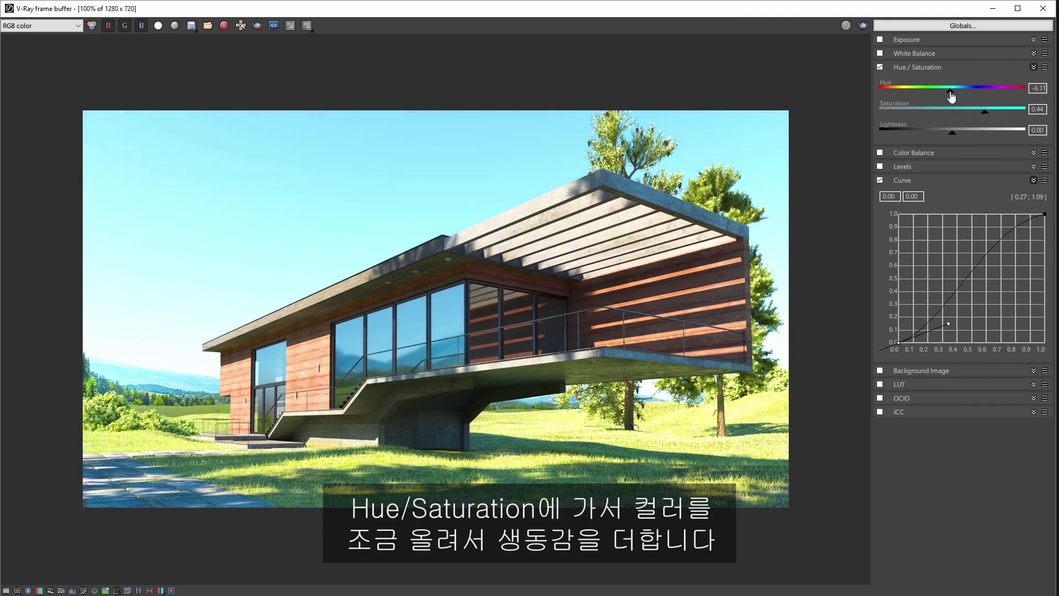
click(938, 154)
click(881, 153)
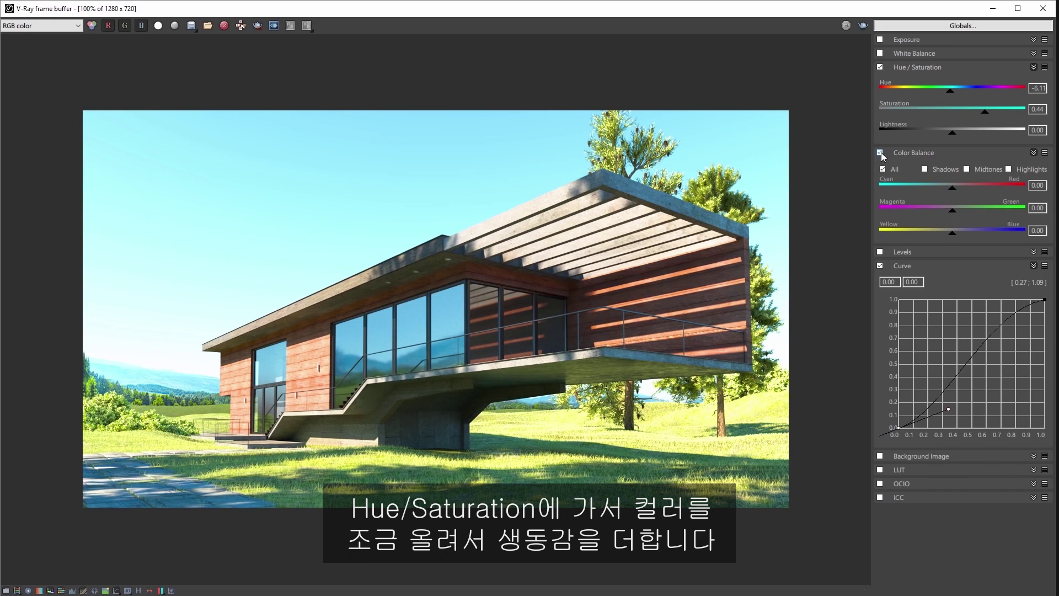
click(967, 169)
drag(952, 189, 957, 237)
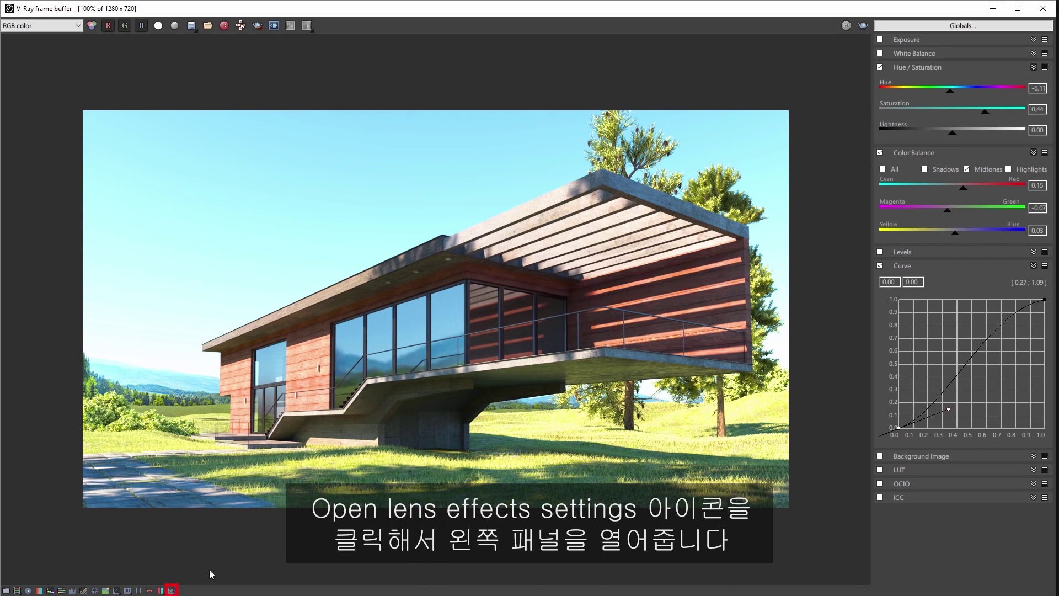
Enable Bloom in Lens Effects with weight 15.09, size 77.58 and shape 3.94.
click(171, 590)
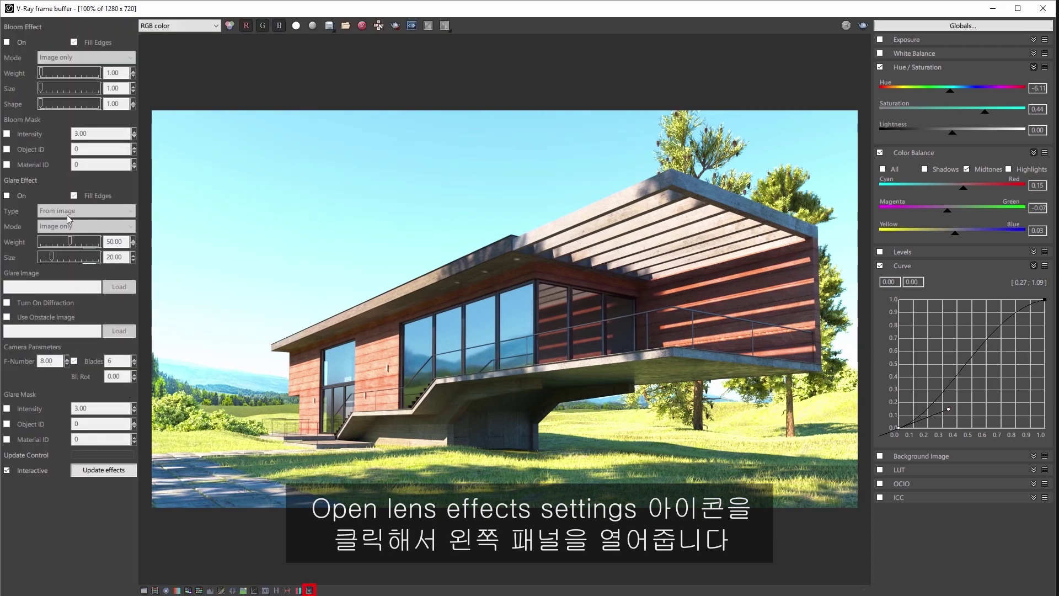
click(6, 43)
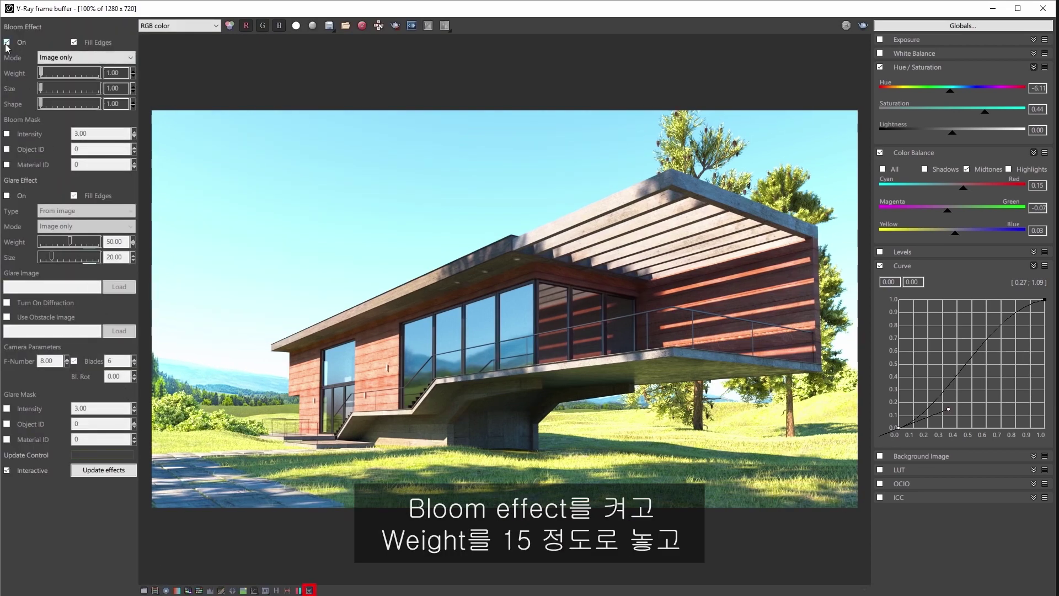
click(50, 74)
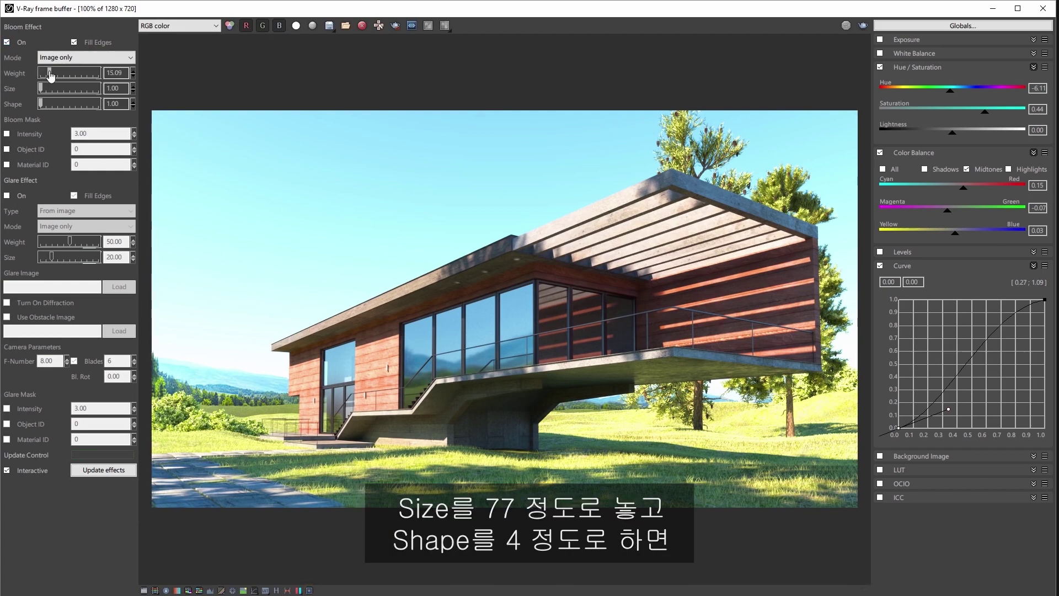
click(87, 91)
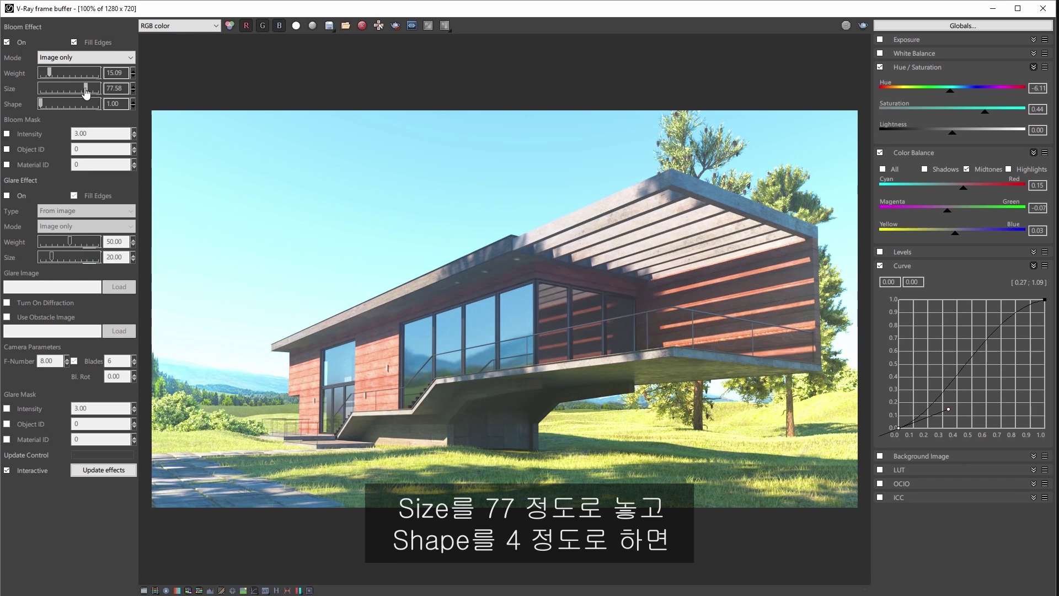
click(45, 104)
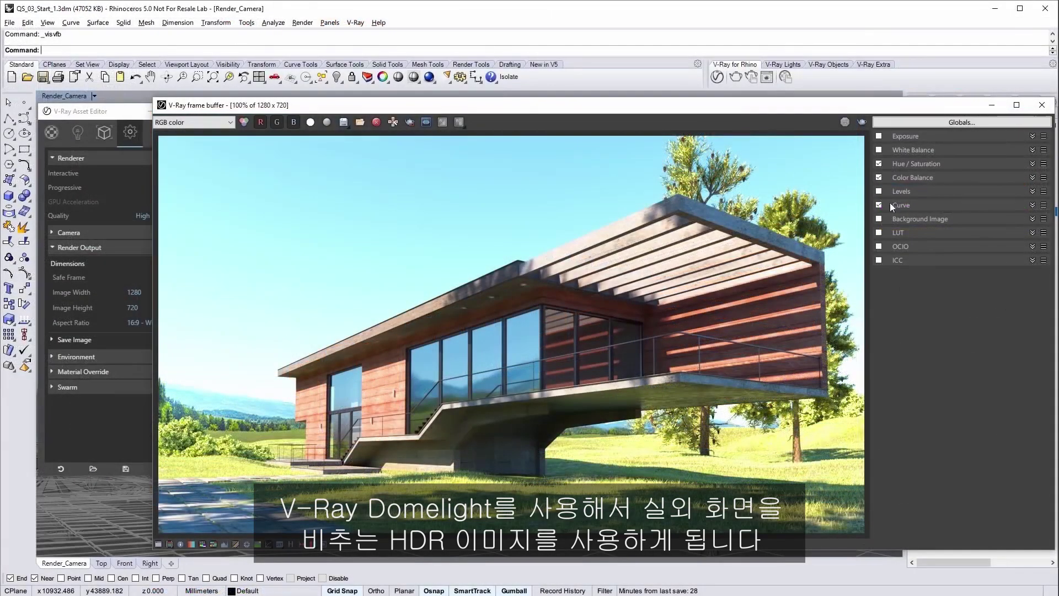
Uncheck Curve, Color Balance and Hue/Saturation, close the frame buffer, and hide BG_Plate.
click(880, 204)
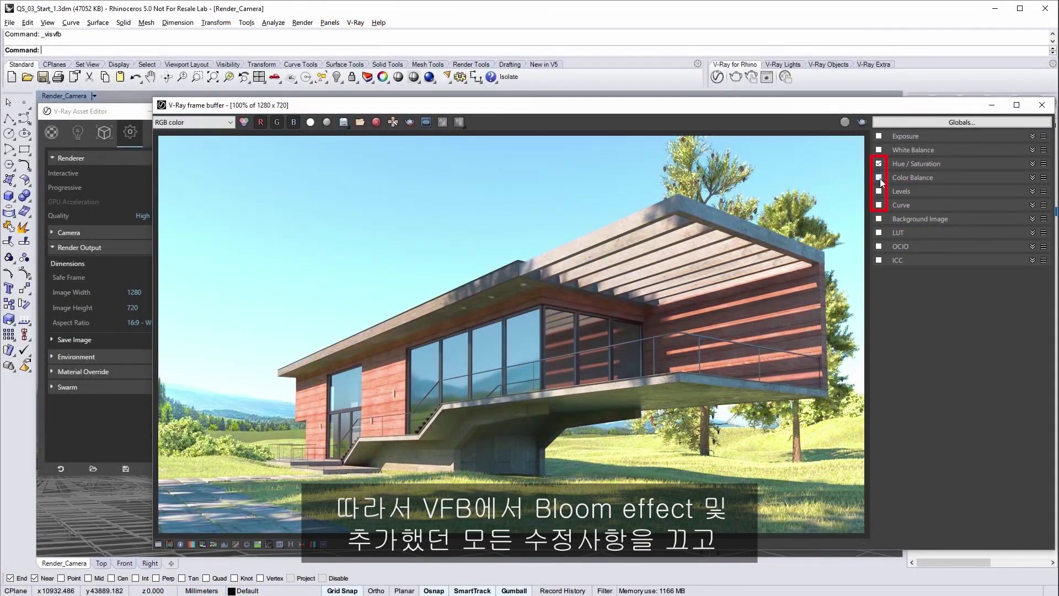
click(879, 177)
click(879, 164)
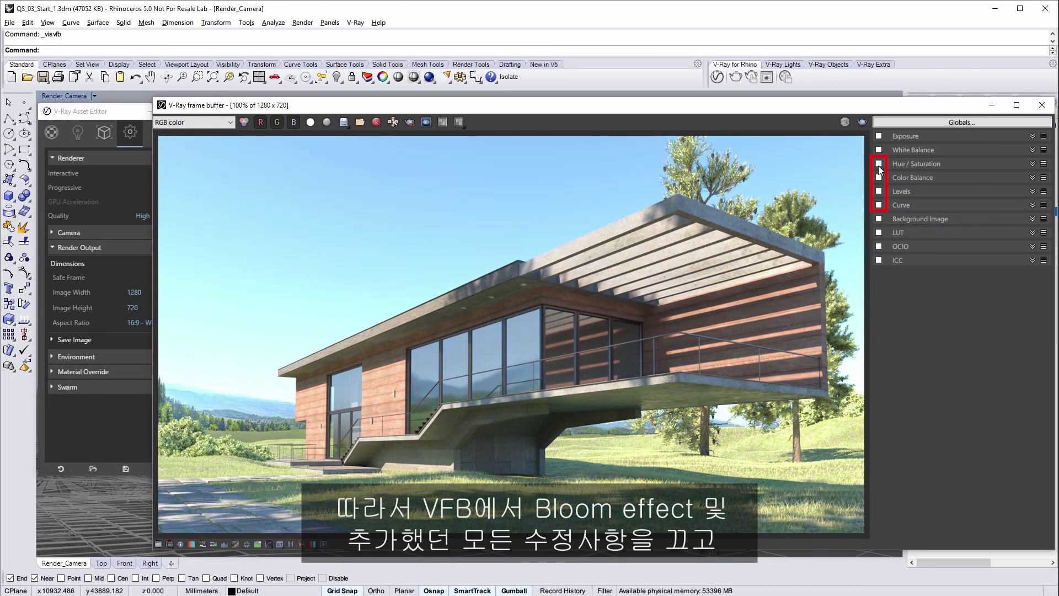
click(159, 545)
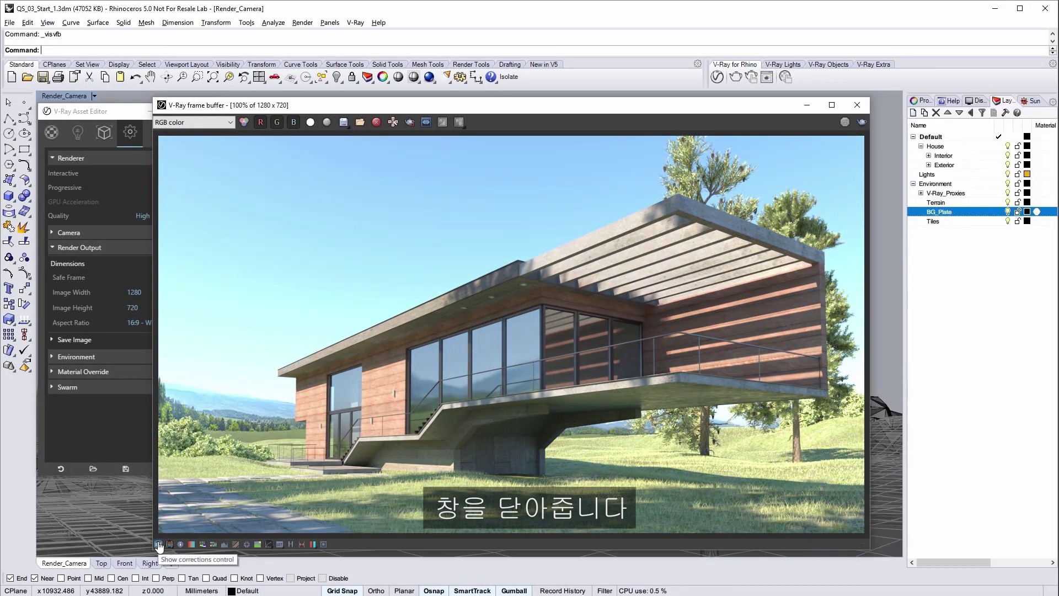
click(857, 105)
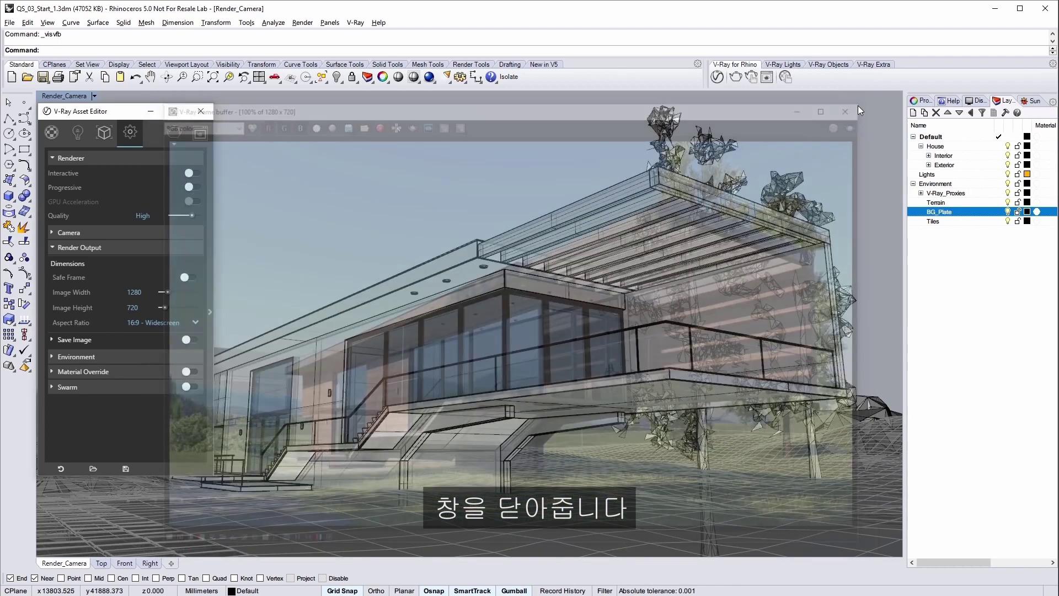
click(1008, 213)
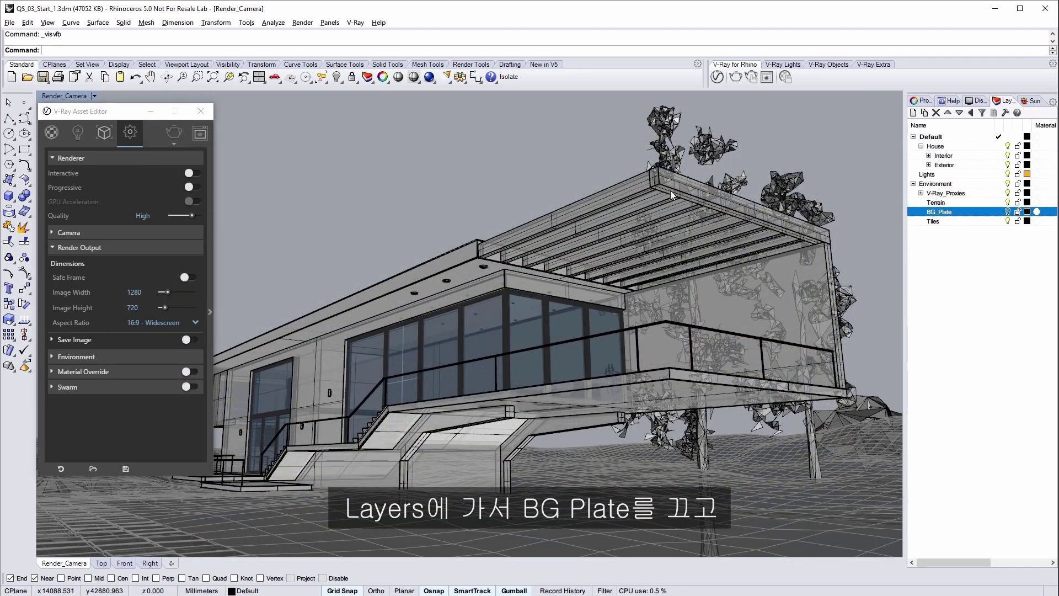
In the Geometry tab, set the Grass fur's Distribution Per area value to 0.
click(104, 133)
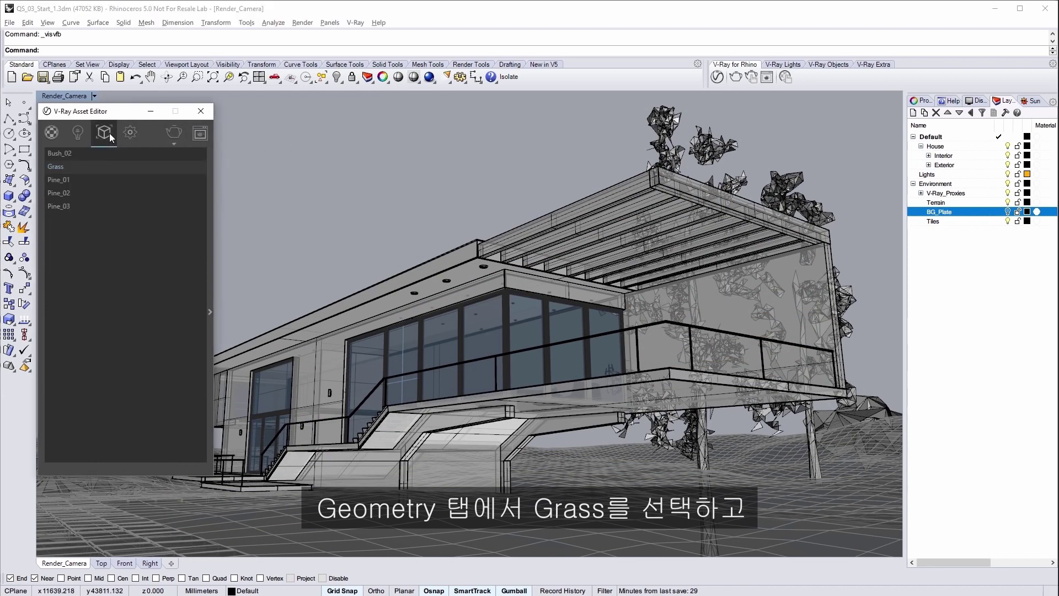
click(208, 196)
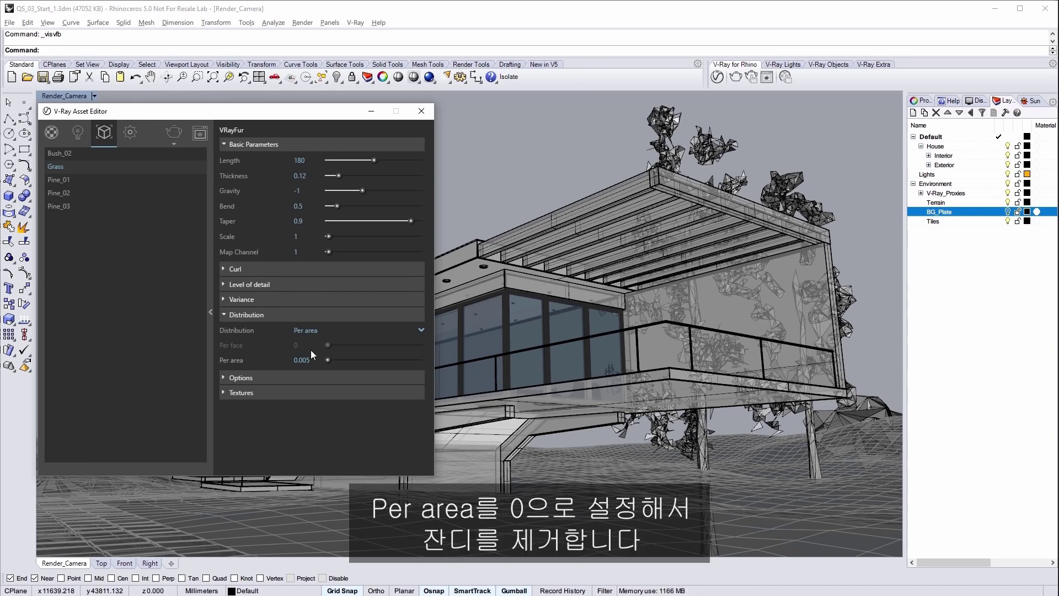
drag(319, 359, 302, 360)
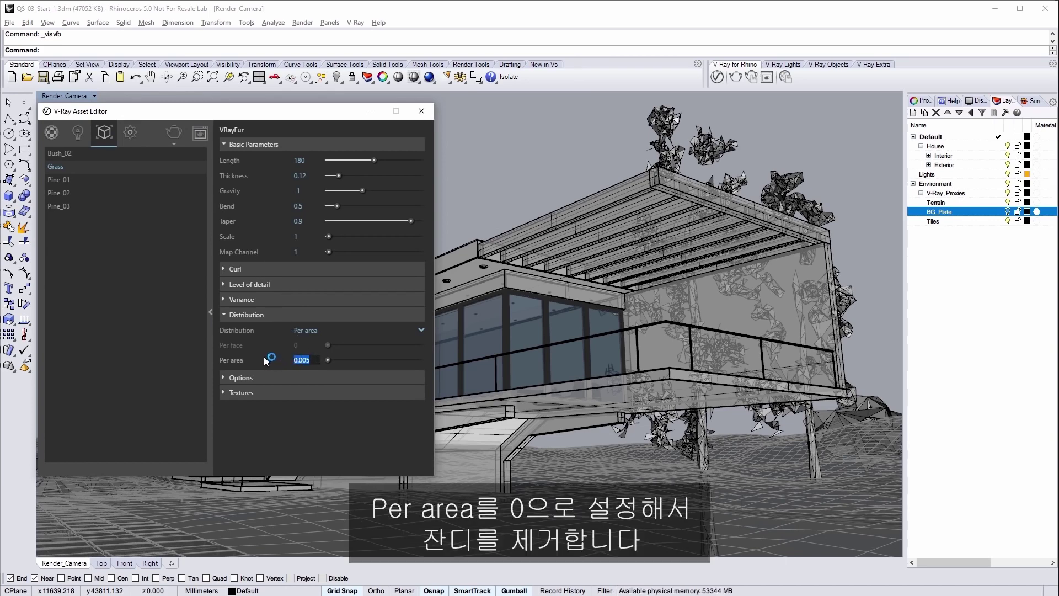
text(0)
key(Return)
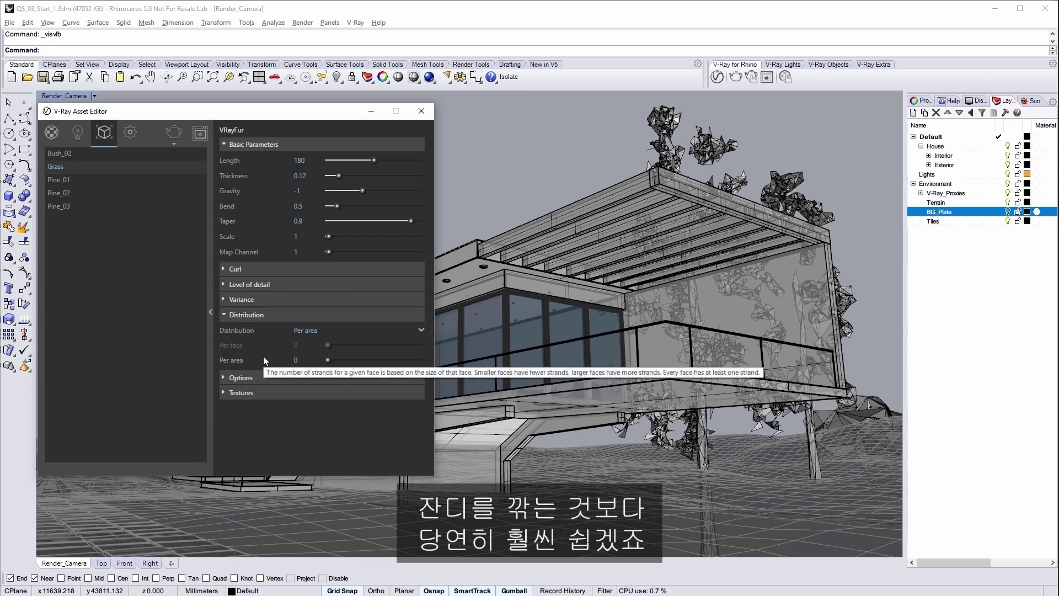
Enable Material Override and change the image width to 960 for a 960 x 540 output.
click(130, 133)
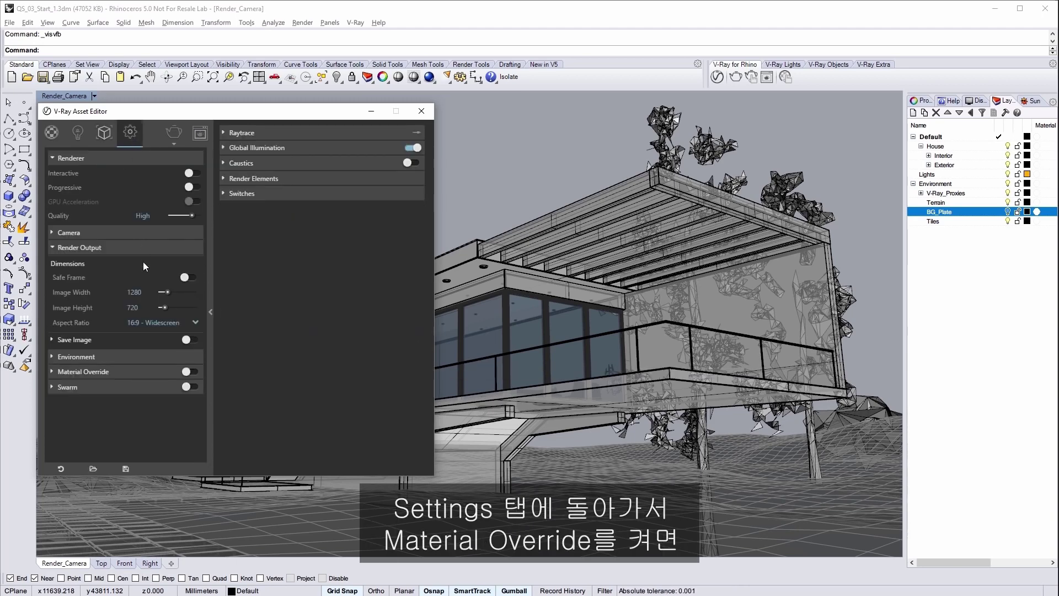
click(192, 372)
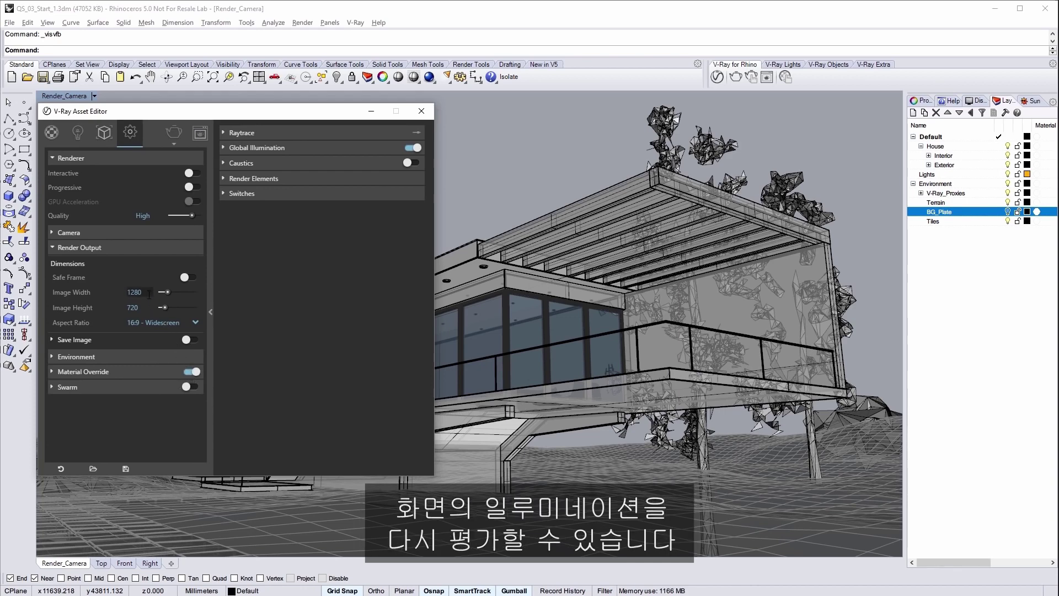
text(960)
key(Return)
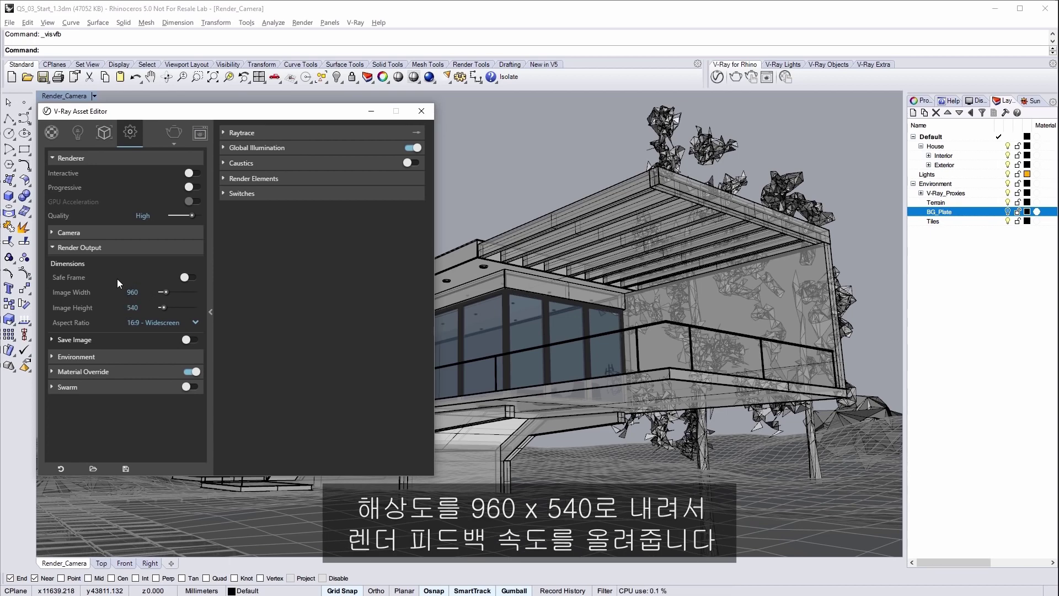
click(173, 145)
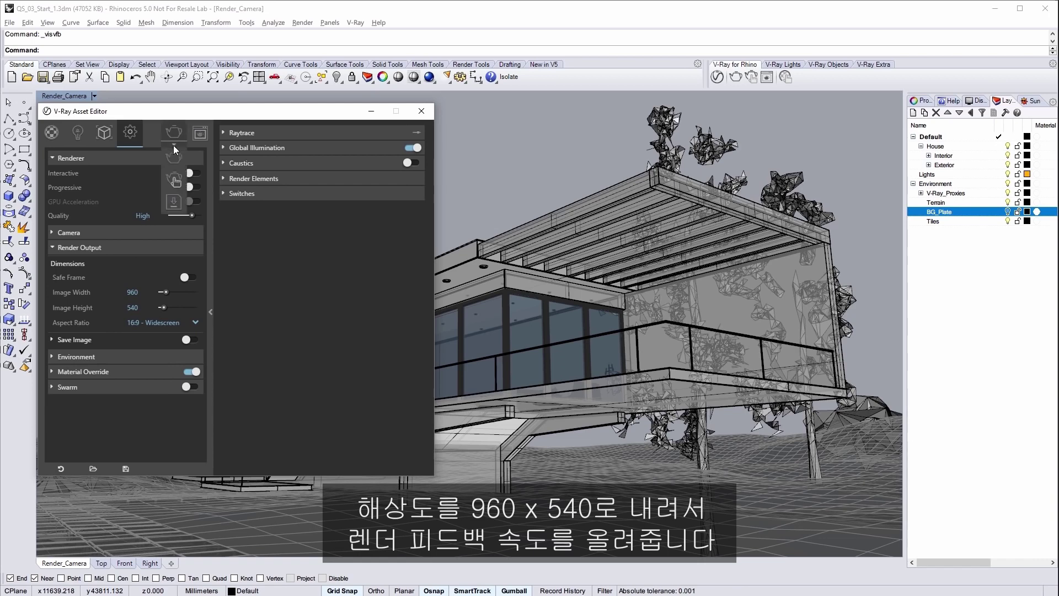
Start an interactive render and uncheck the Environment Background.
click(174, 178)
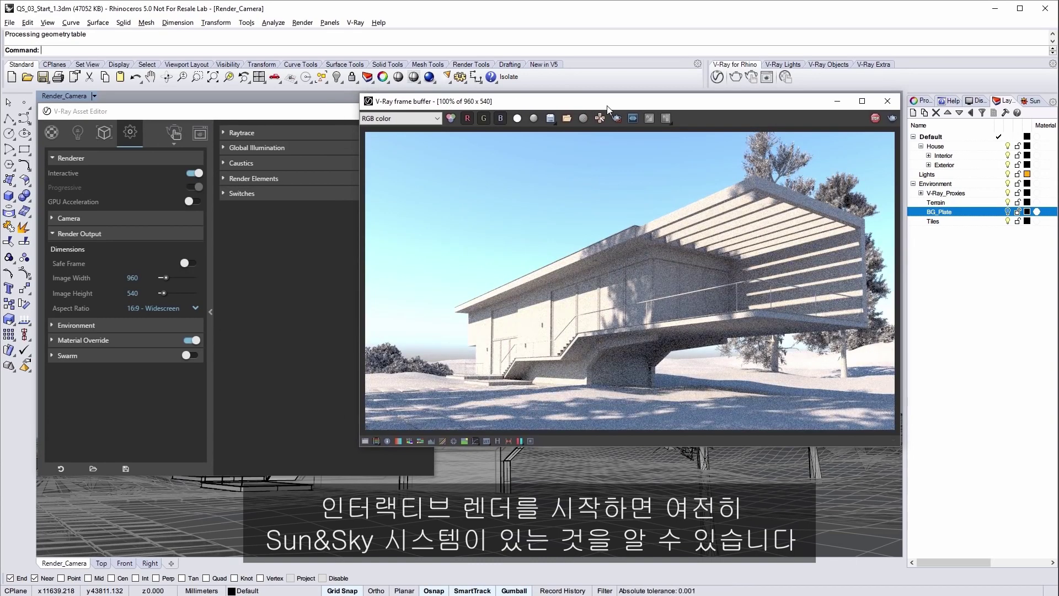
click(108, 326)
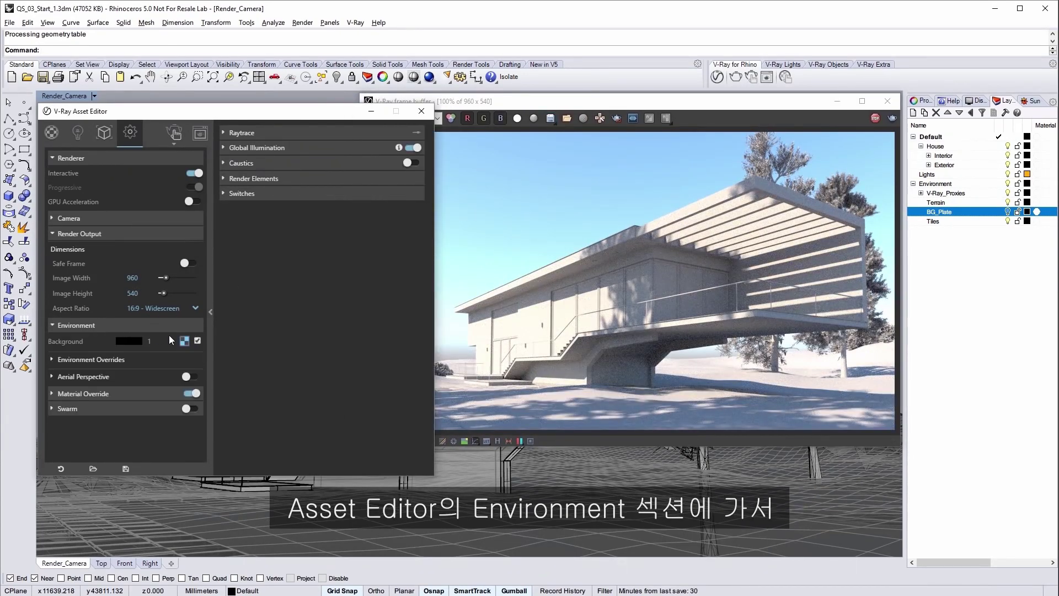
click(197, 341)
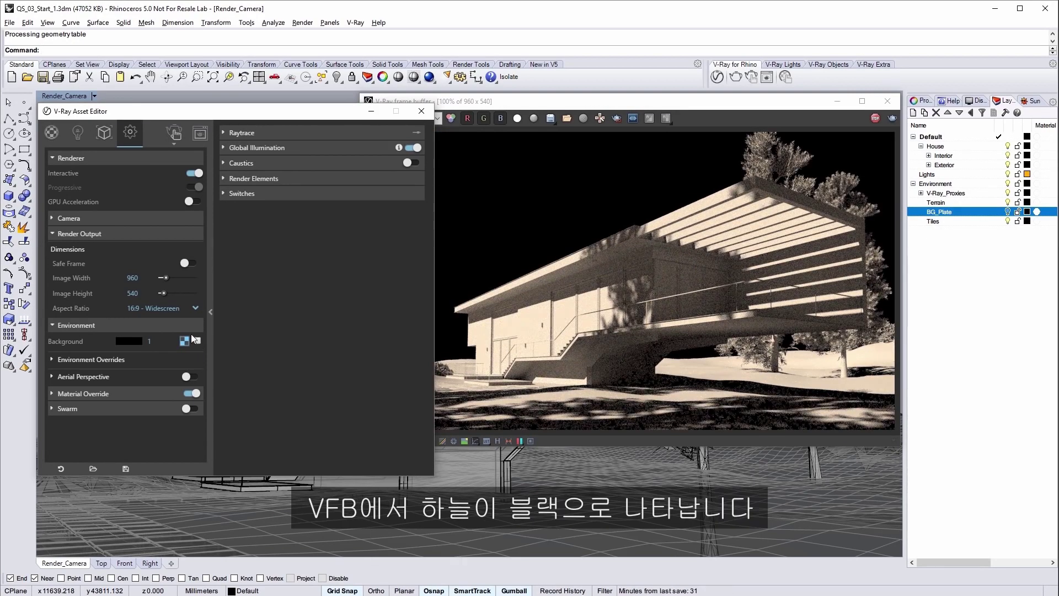
click(188, 329)
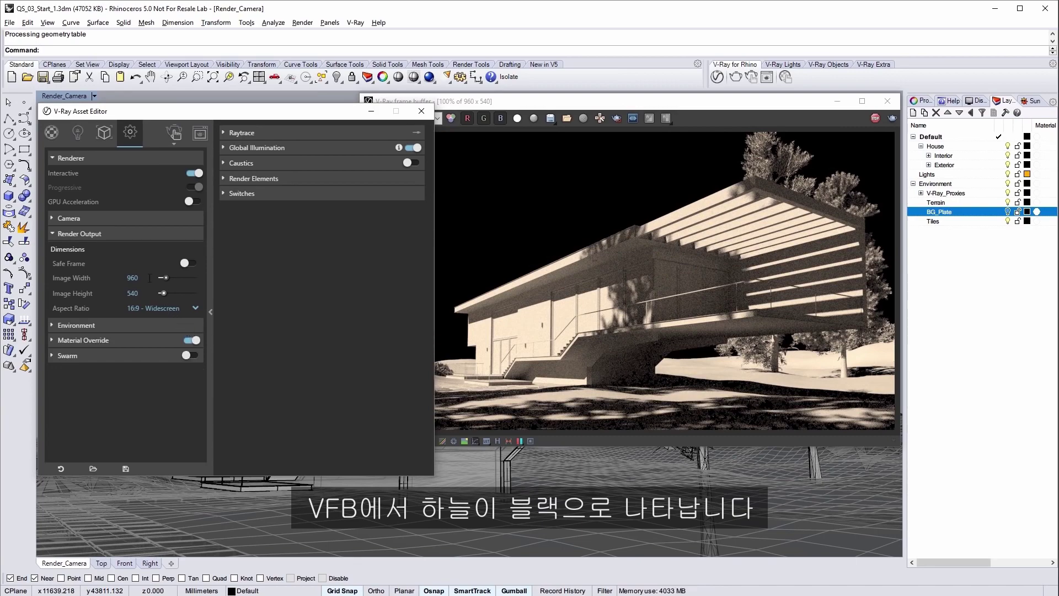
Disable the Rhino Document Sun in the Lights tab.
click(79, 134)
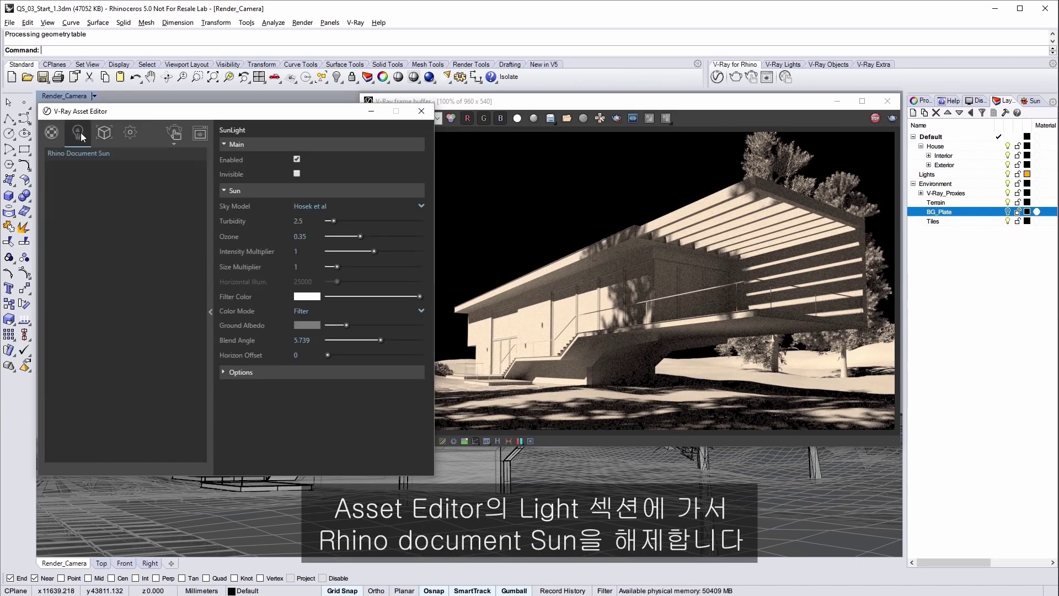
click(297, 160)
click(209, 177)
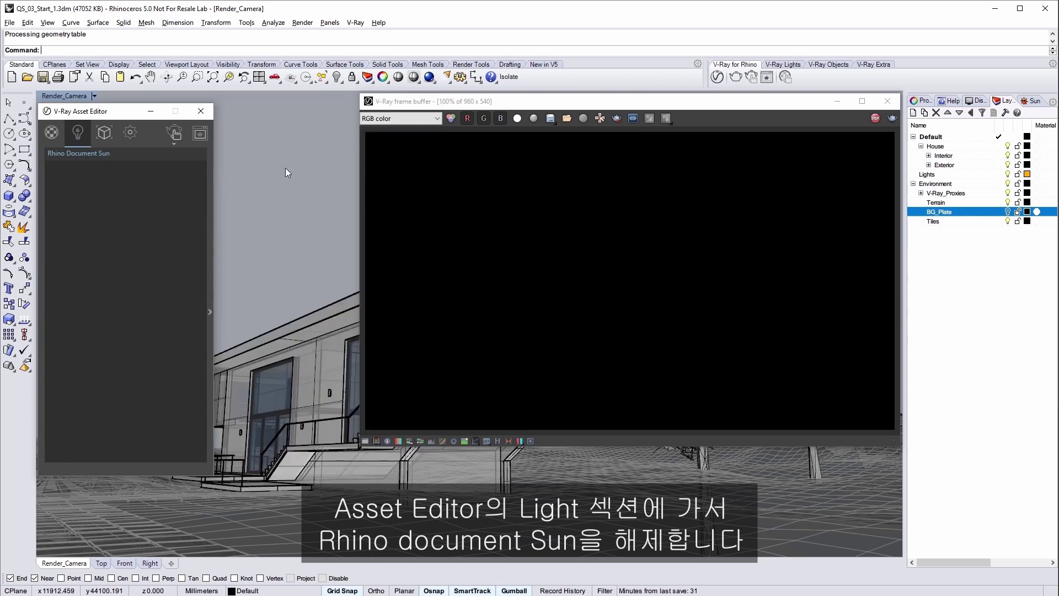
Create a V-Ray Dome Light textured with Default Dome Light Texture.exr.
click(779, 64)
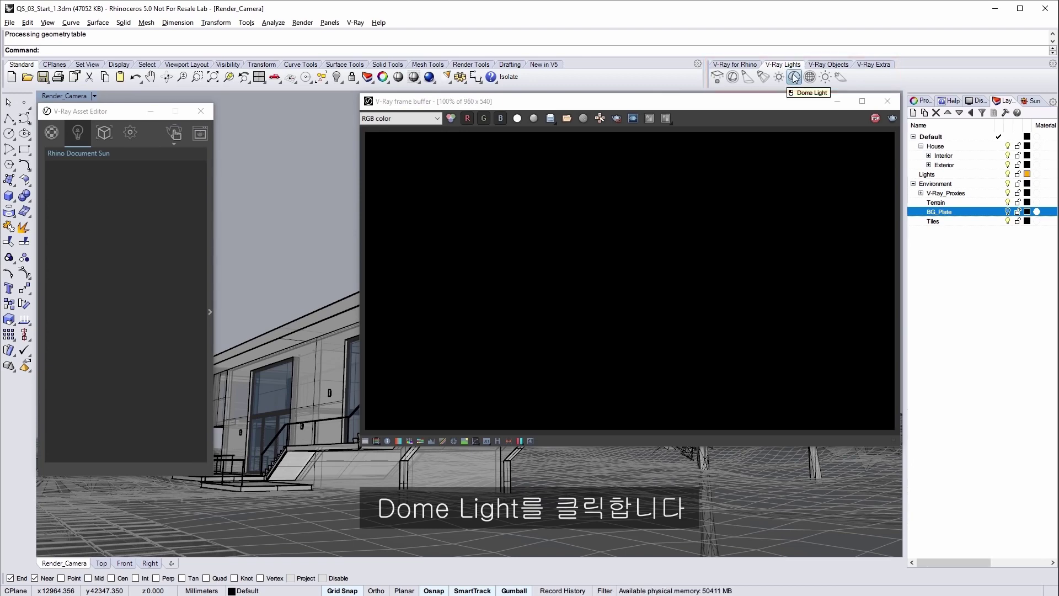
click(795, 77)
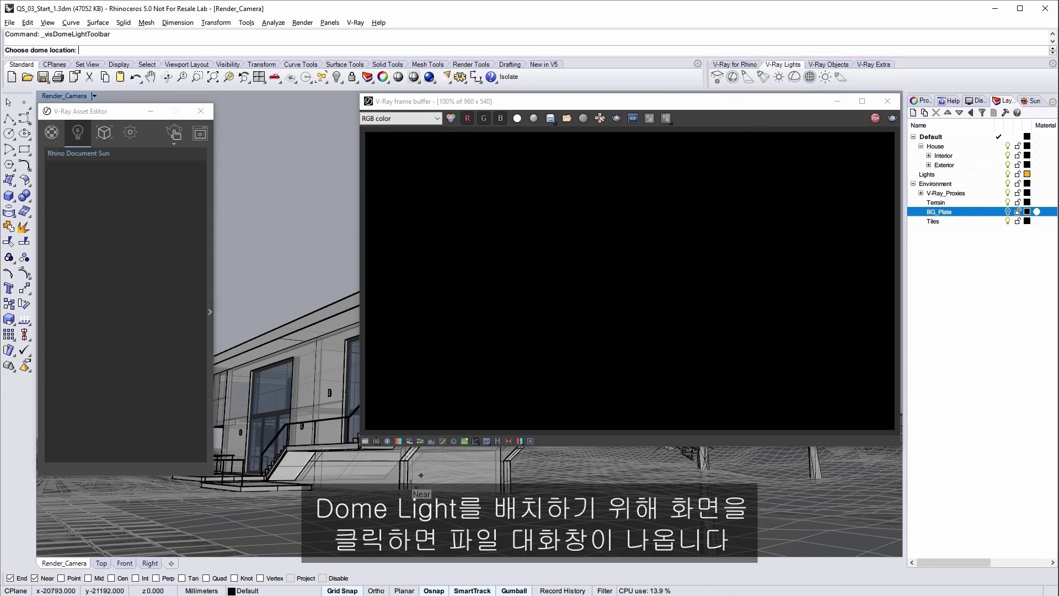
click(356, 513)
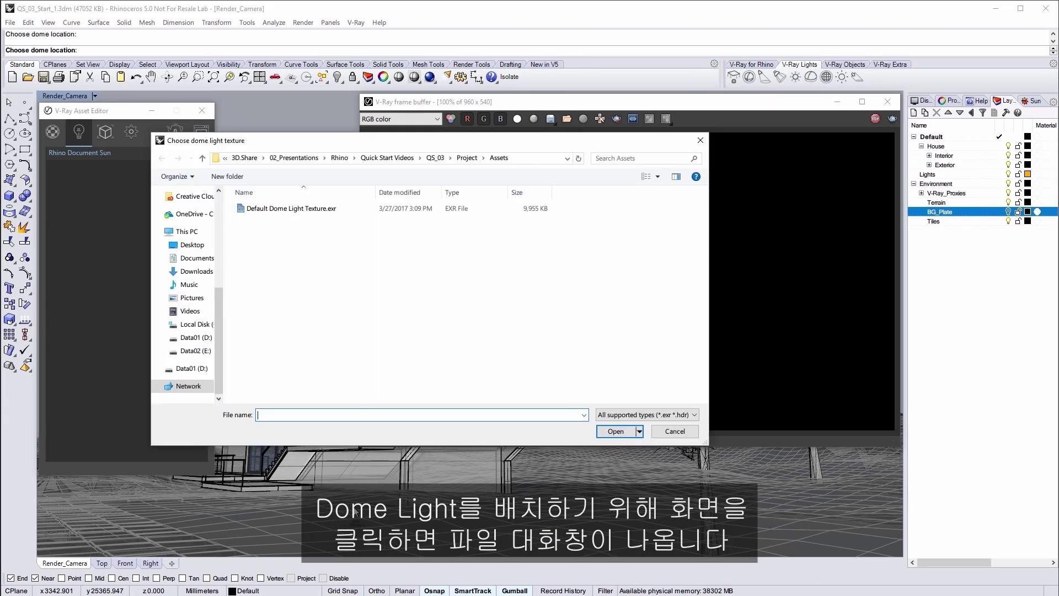
click(329, 211)
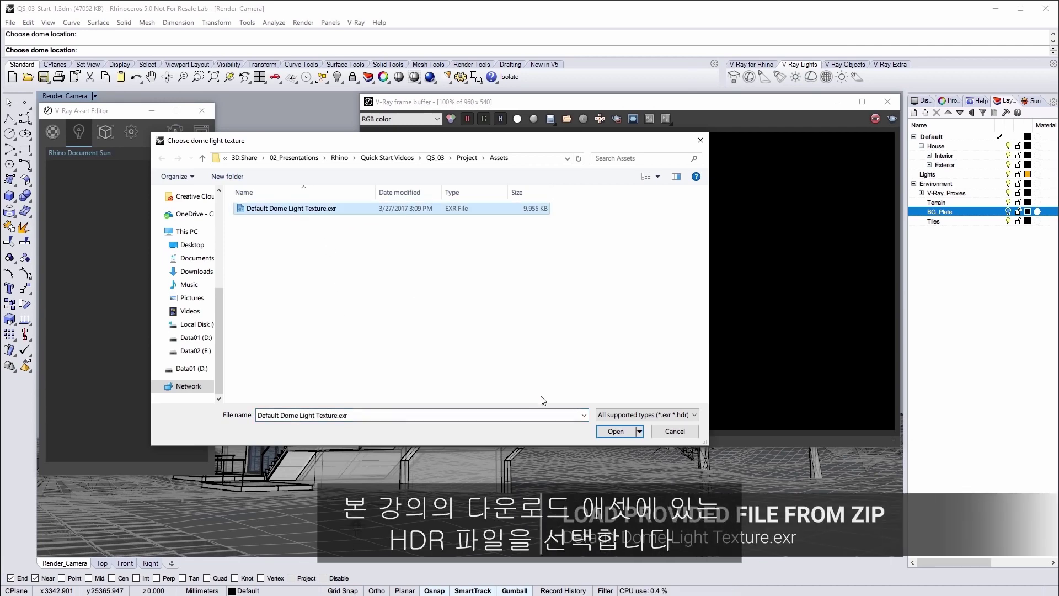
click(615, 432)
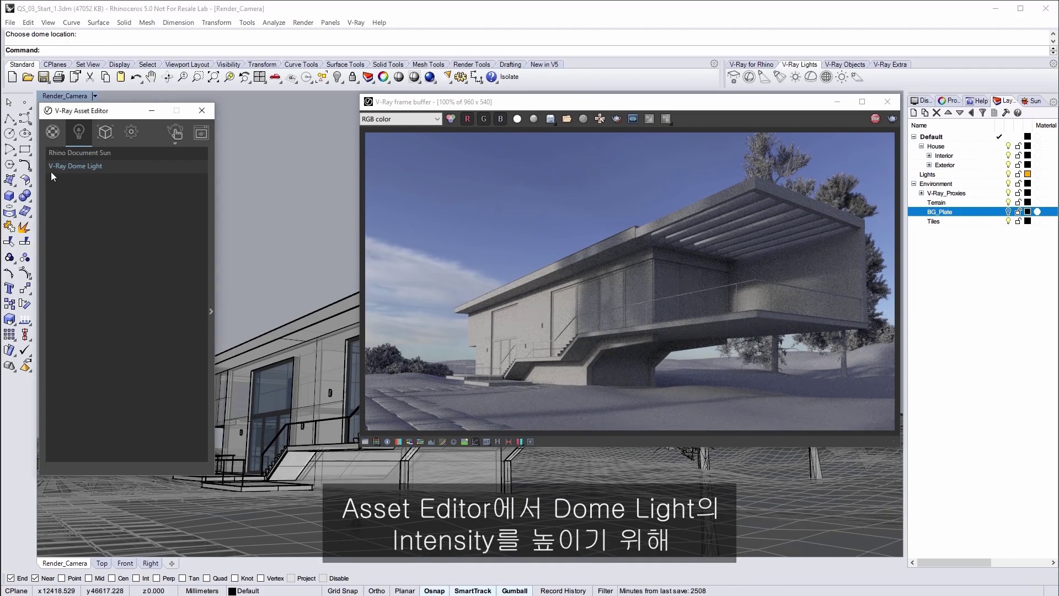
Try the dome light Intensity at 2, compare the render, then return it to 1.
click(210, 223)
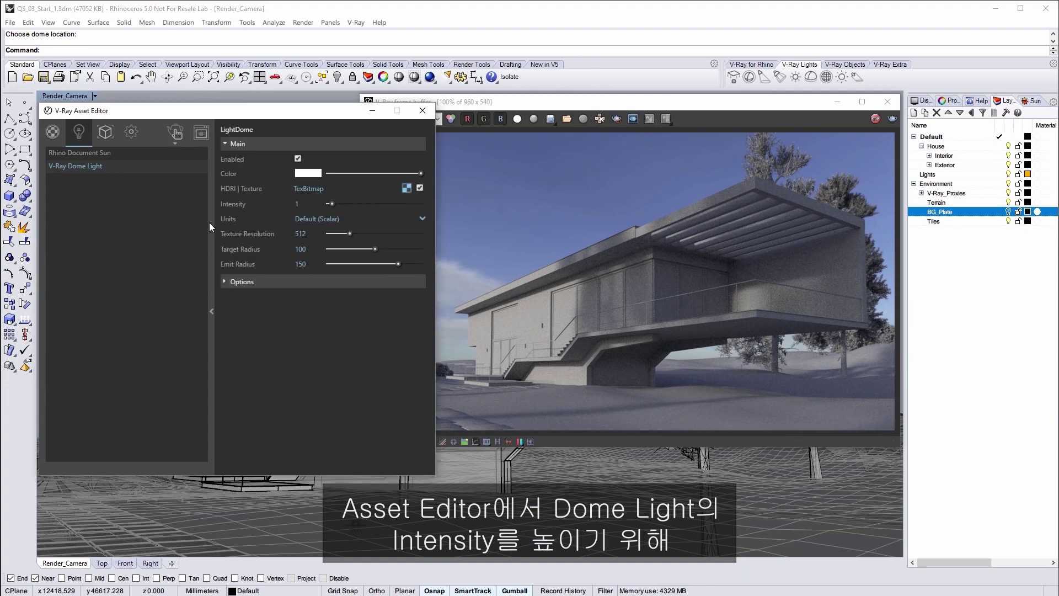
double_click(304, 205)
text(2)
key(Return)
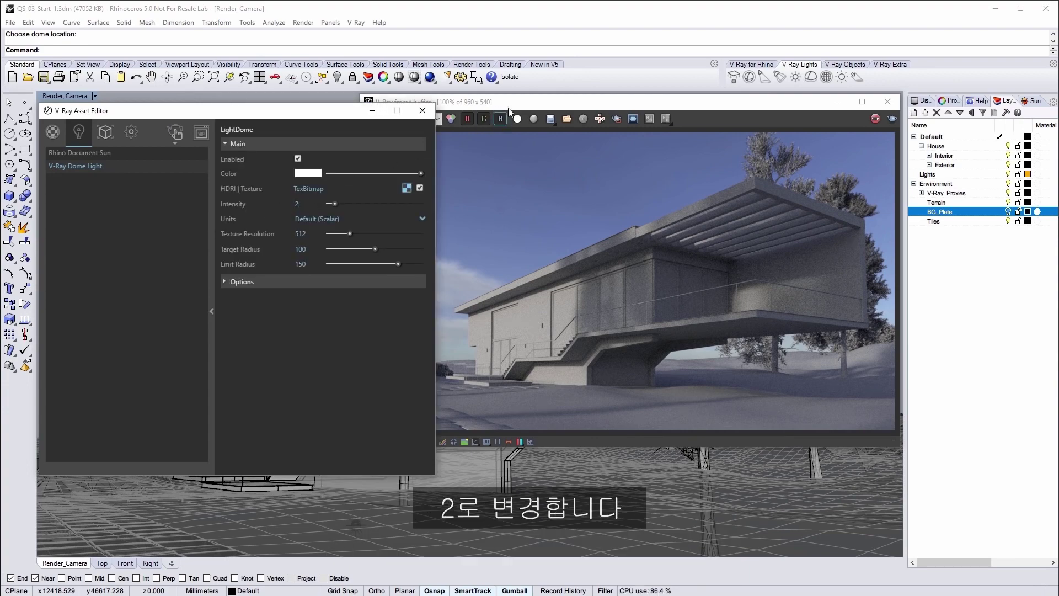
click(511, 107)
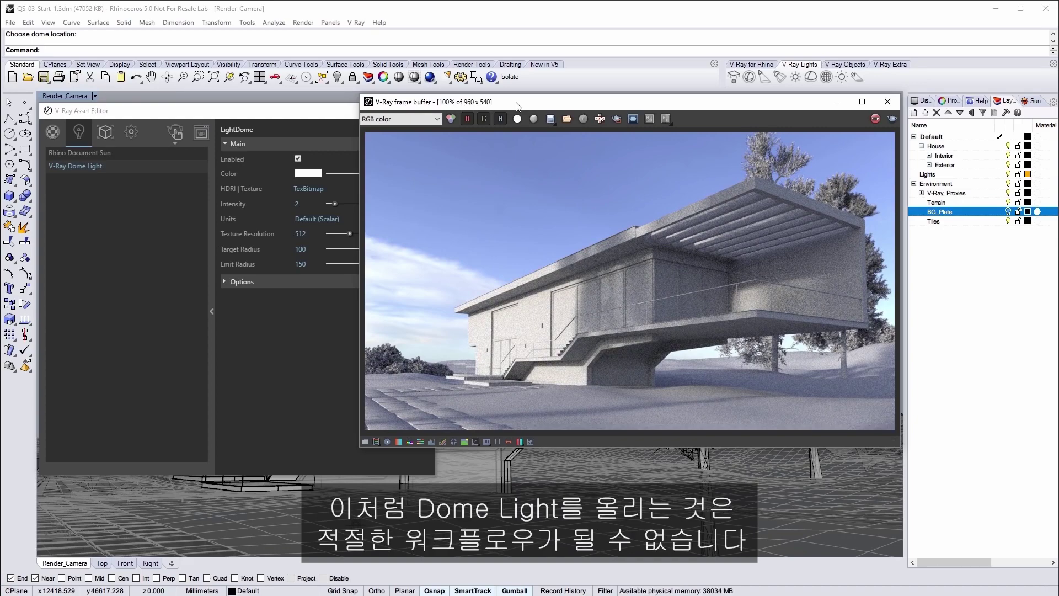
click(308, 204)
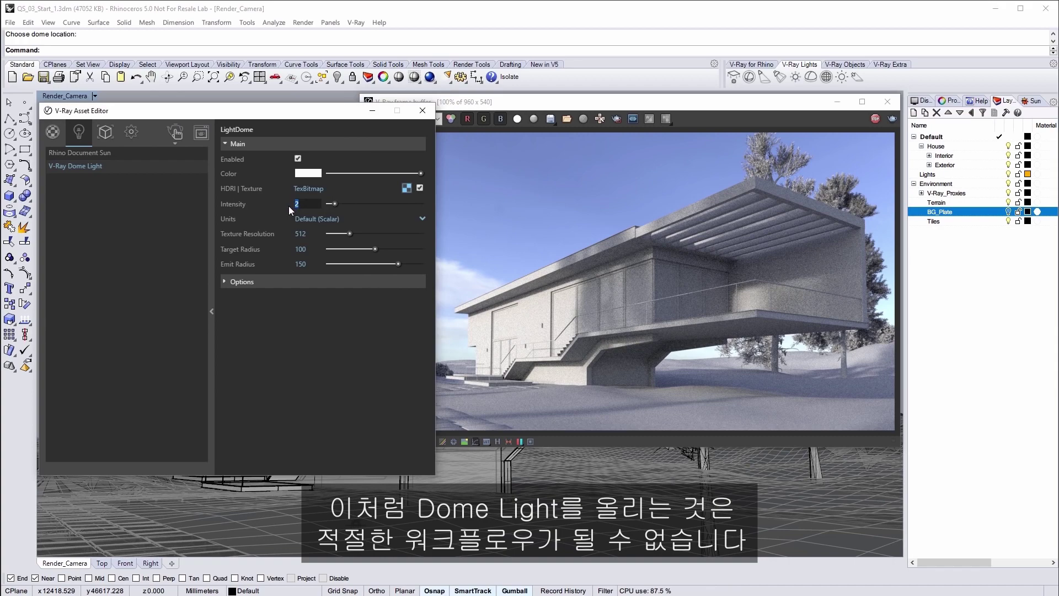
key(Return)
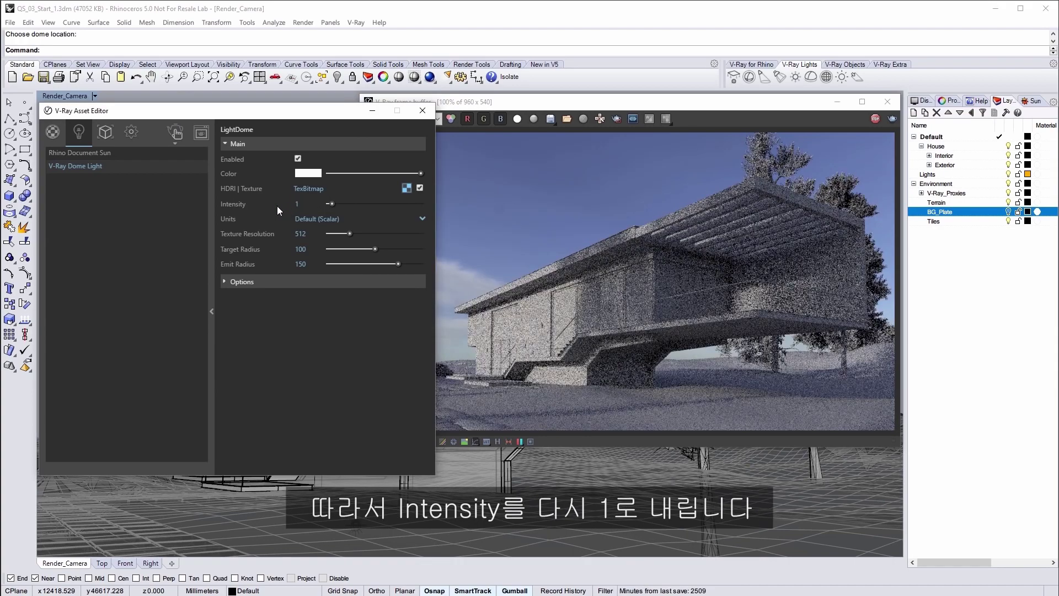
Lower the camera Exposure Value from 12.48 to 11.48 in the V-Ray render settings.
click(210, 210)
click(131, 132)
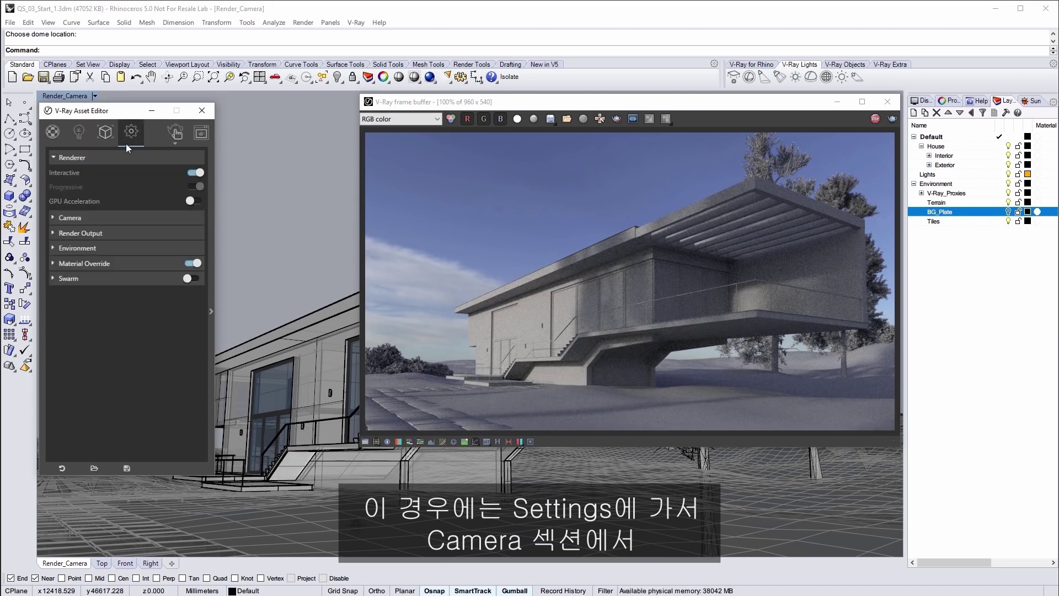
click(110, 215)
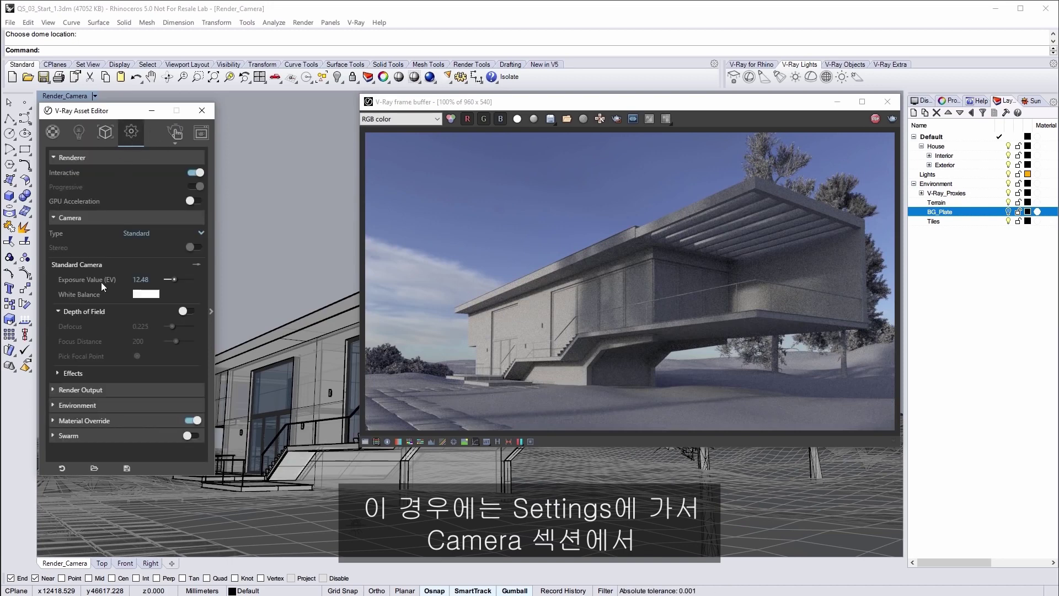
drag(152, 279, 124, 267)
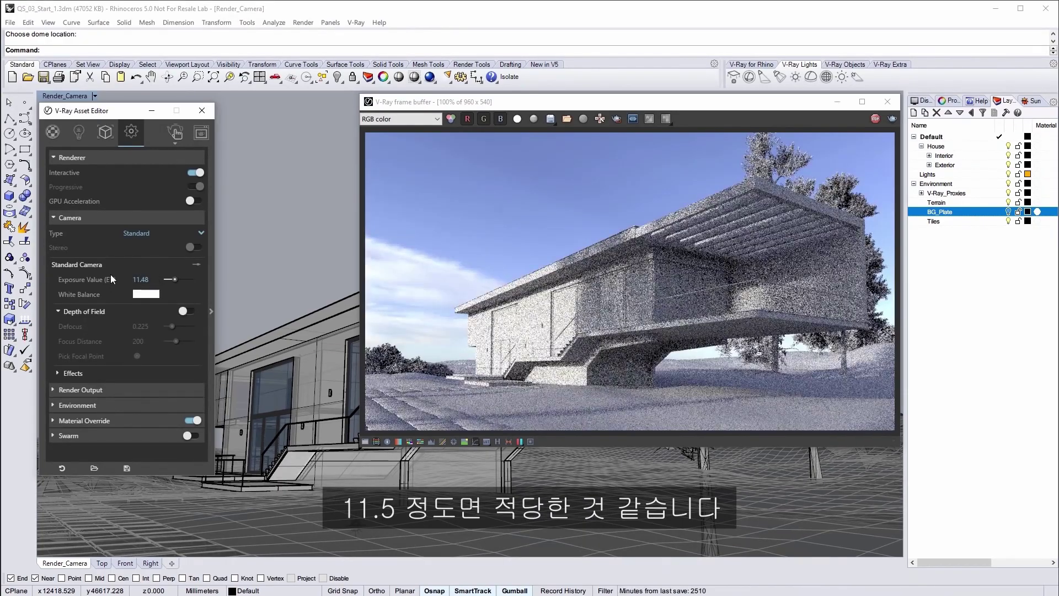
Select the dome light and rotate it a few times to reorient the HDR sky.
click(359, 527)
drag(362, 524, 329, 536)
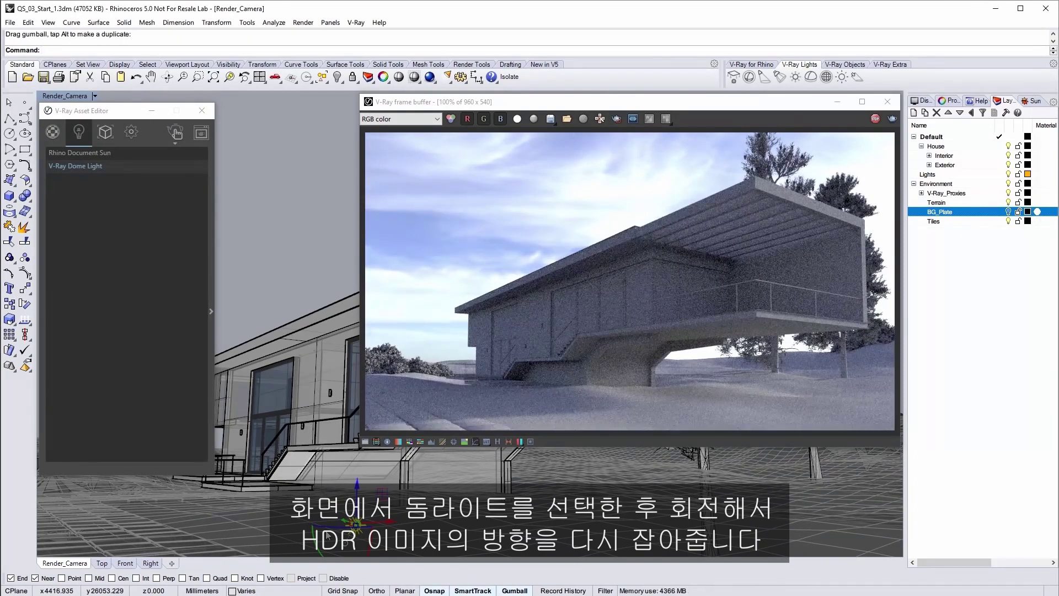
drag(329, 535, 306, 508)
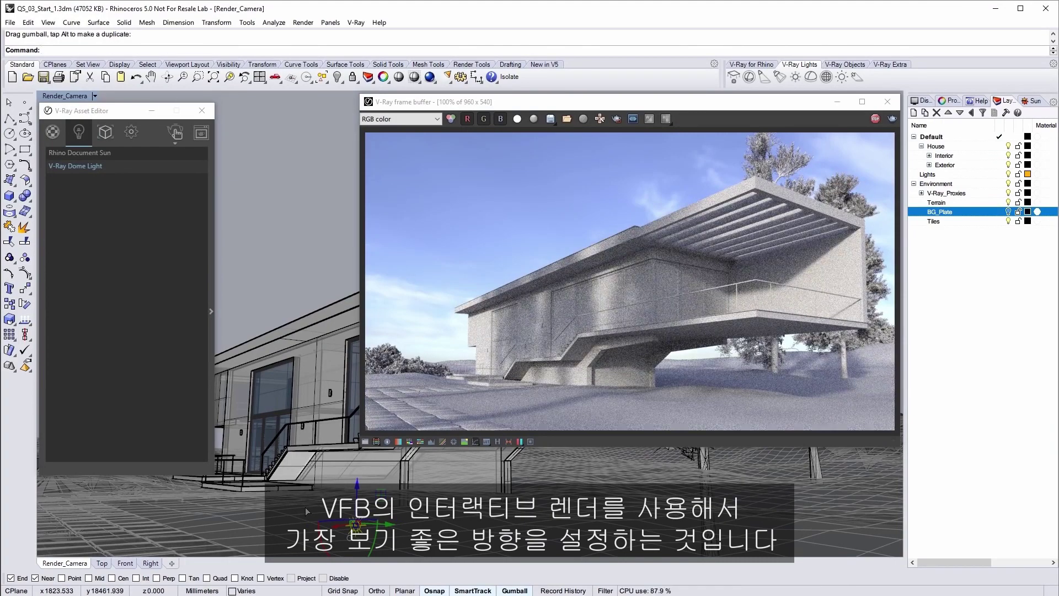
drag(359, 525, 348, 524)
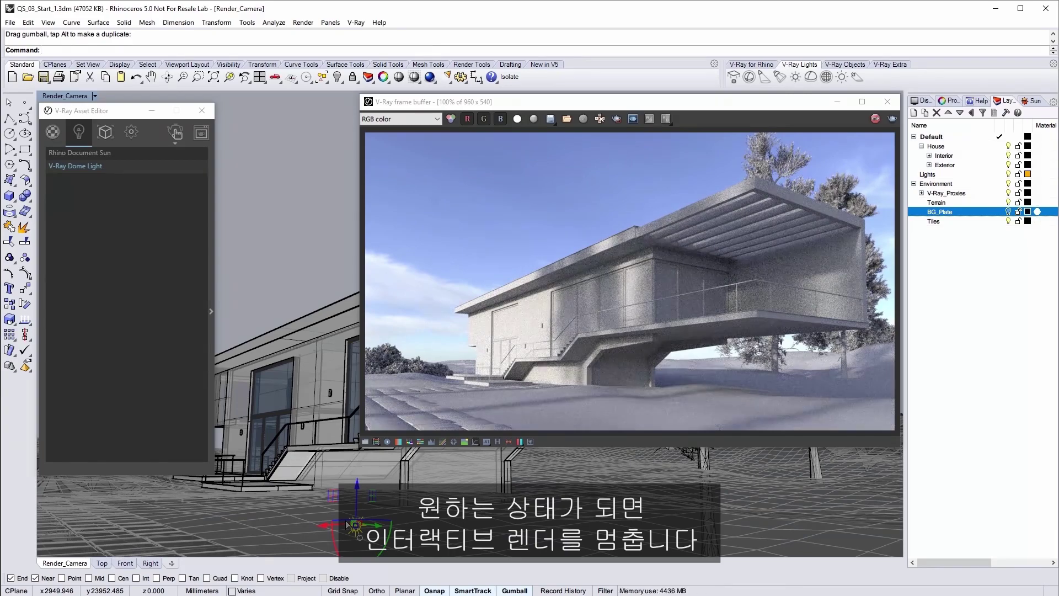
Stop the interactive render, show the BG_Plate layer and set grass Per area to 0.005.
click(878, 119)
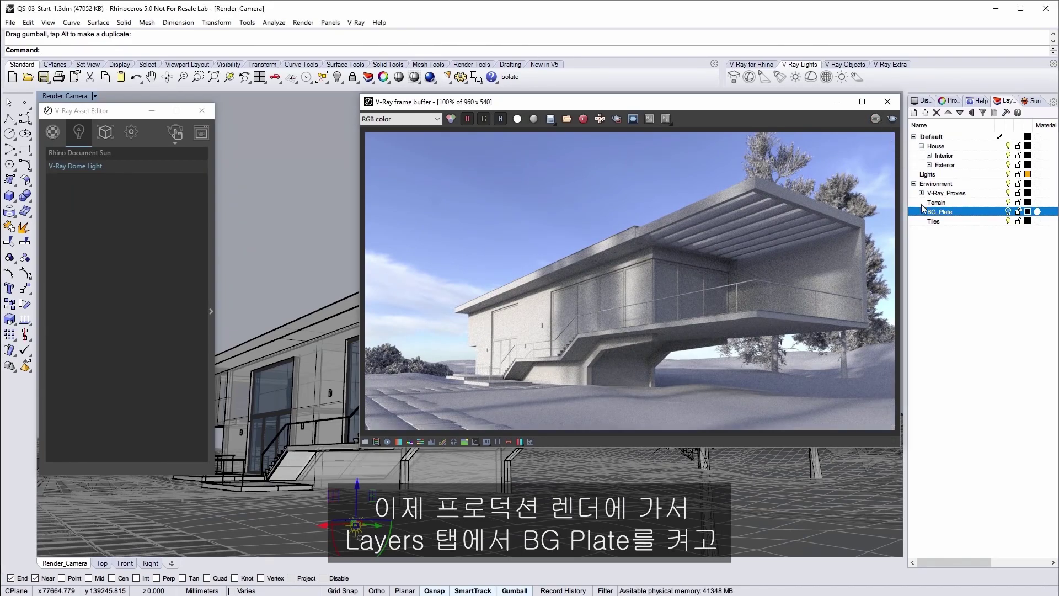
click(1008, 212)
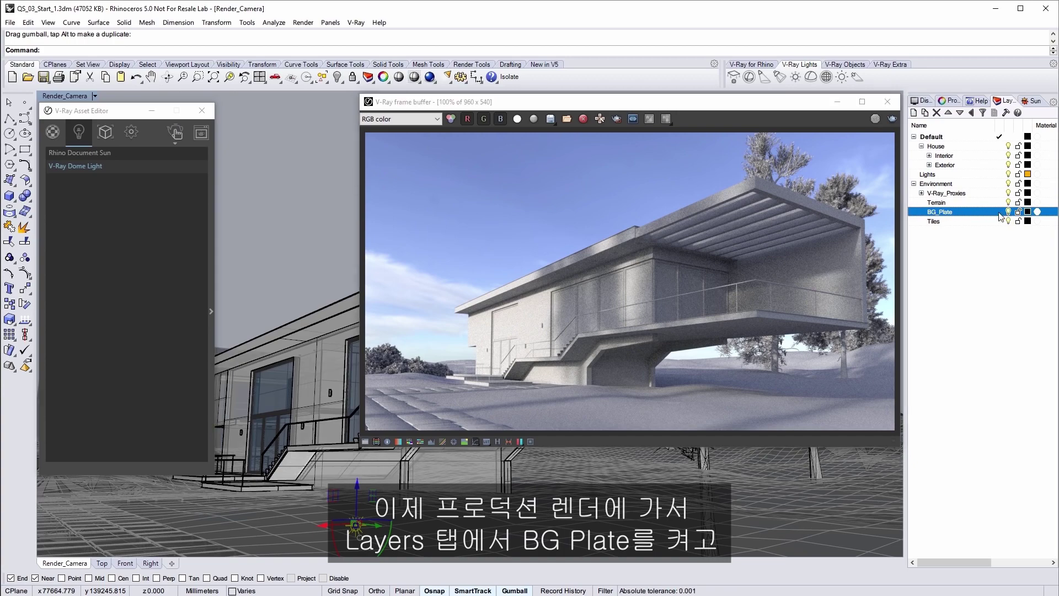
click(106, 138)
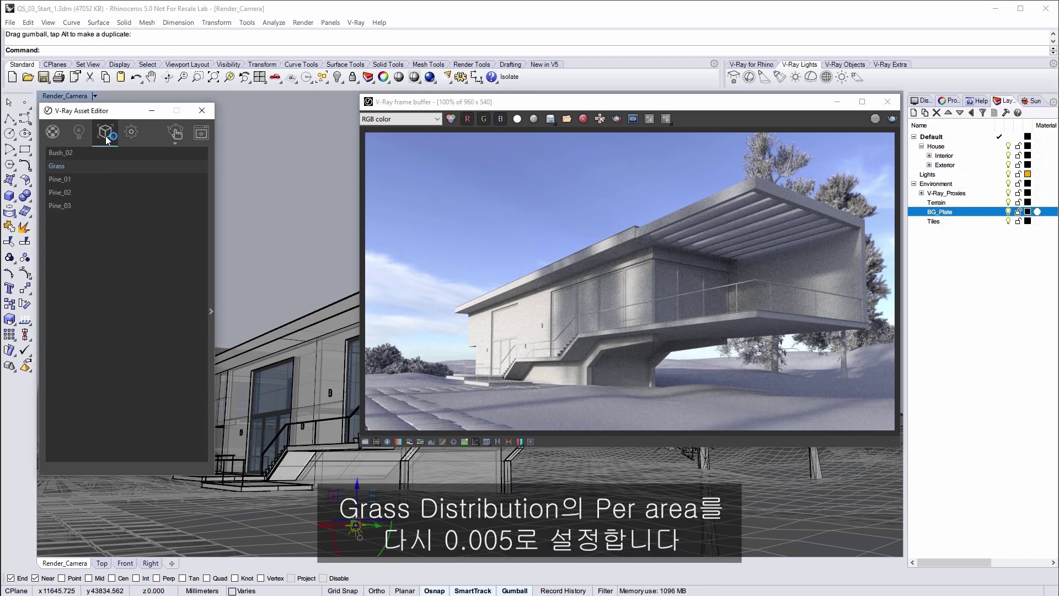
click(208, 242)
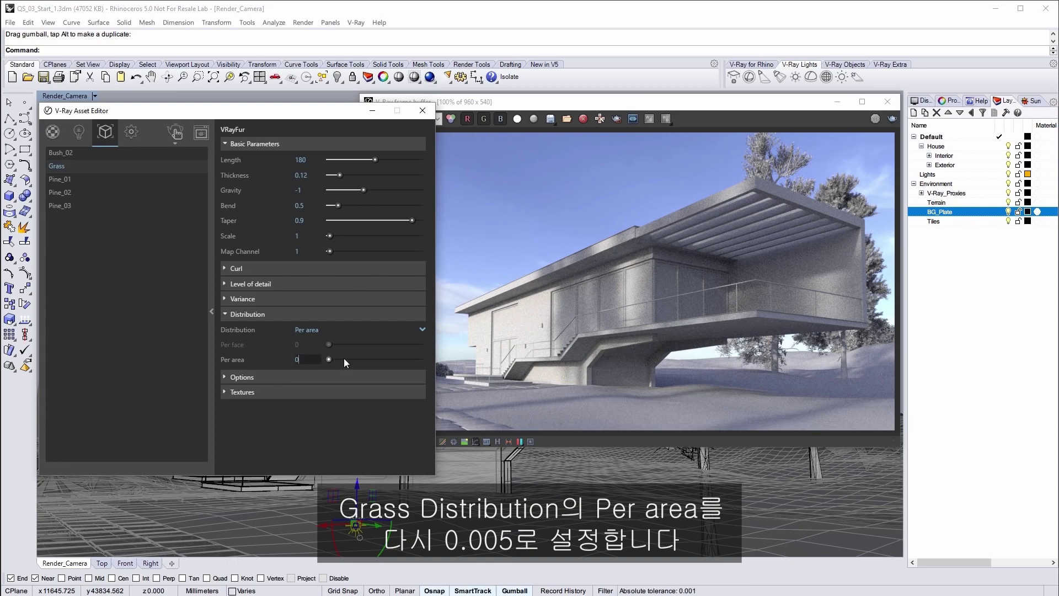
text(.005)
key(Return)
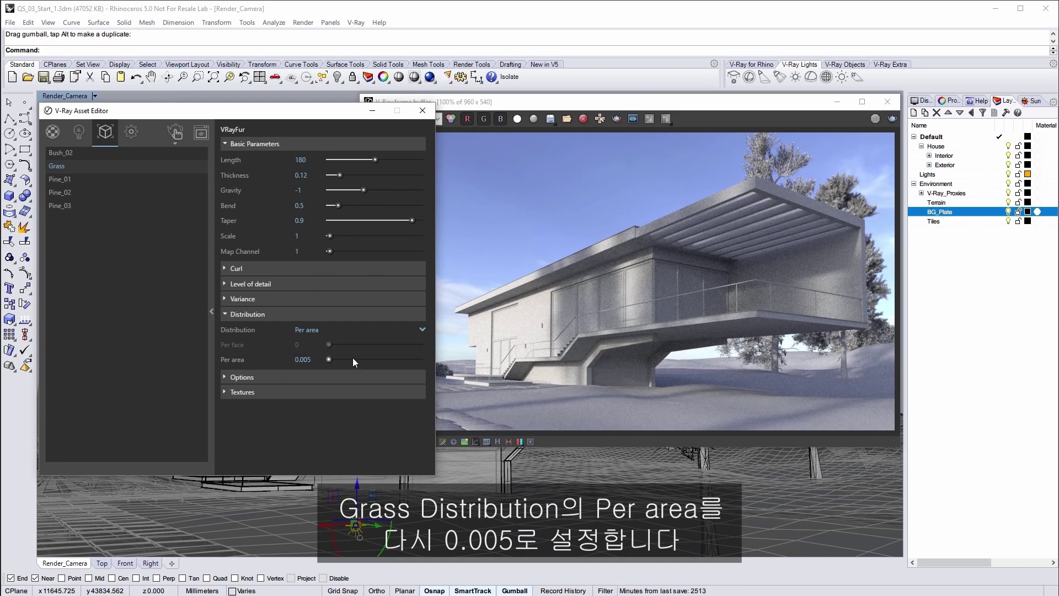
click(211, 311)
Turn off the material override and set the output image width to 1280.
click(131, 132)
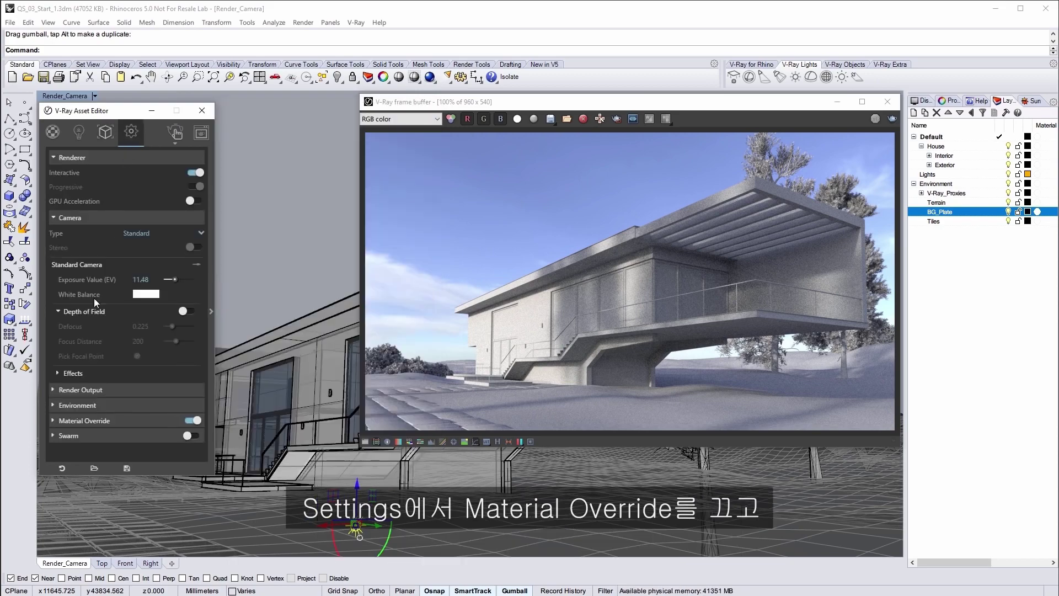
click(191, 421)
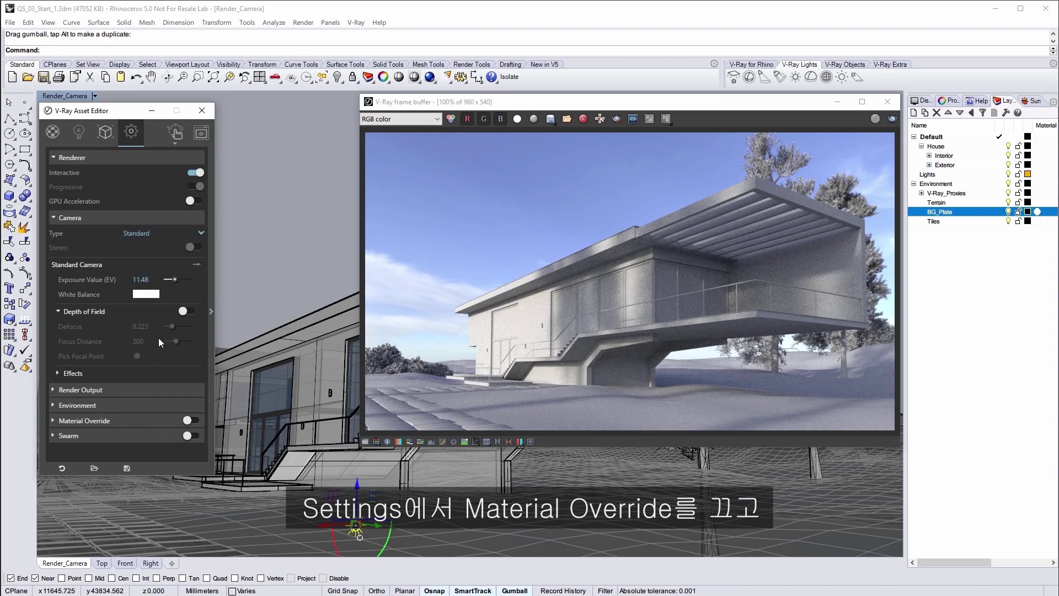
click(113, 217)
click(114, 234)
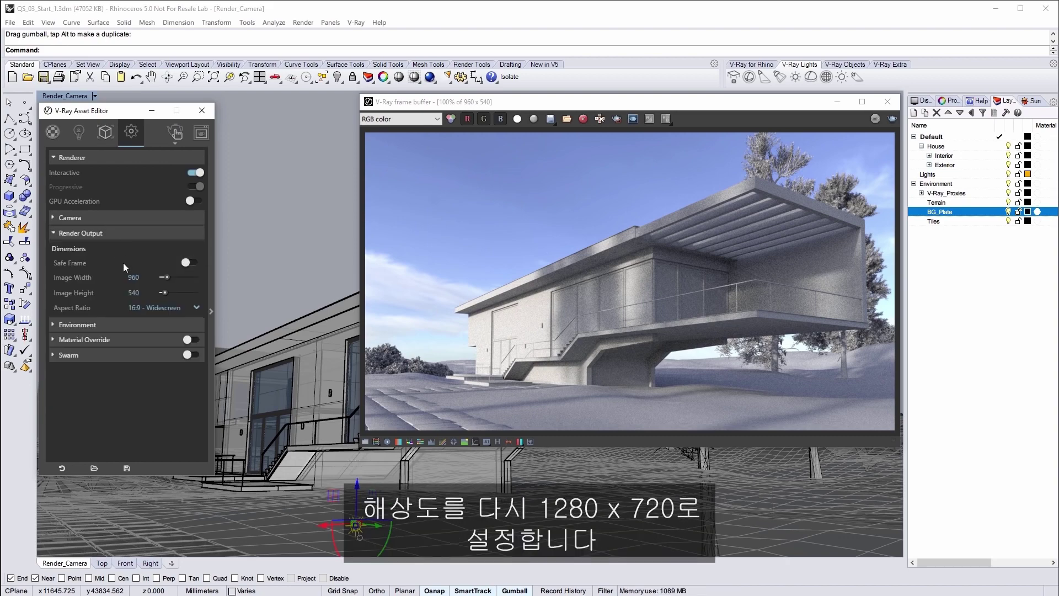
text(1280)
key(Return)
Disable interactive and progressive rendering and start the 1280x720 production render.
click(194, 172)
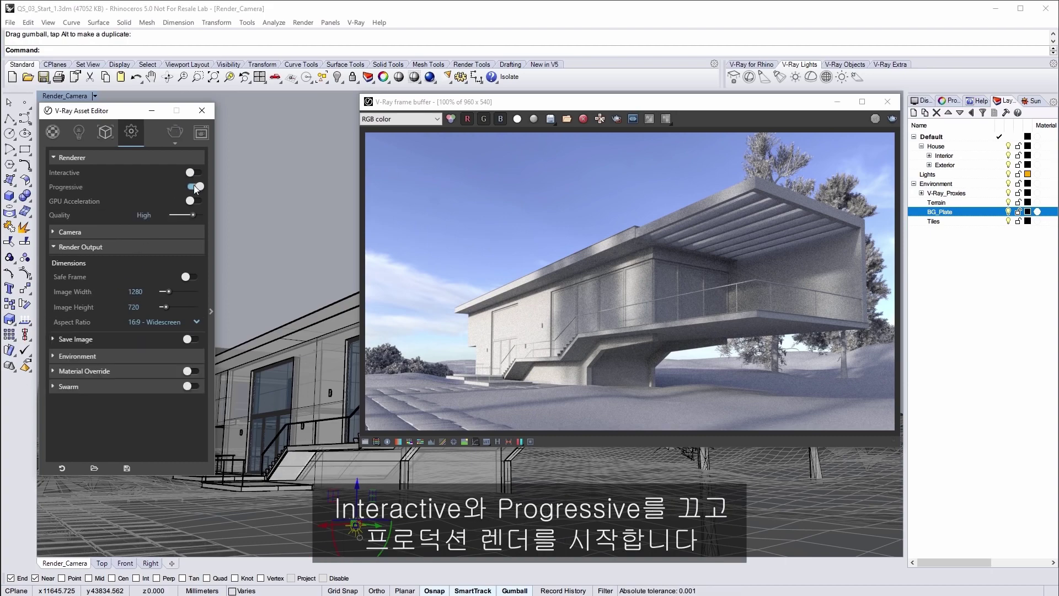
click(193, 186)
click(175, 143)
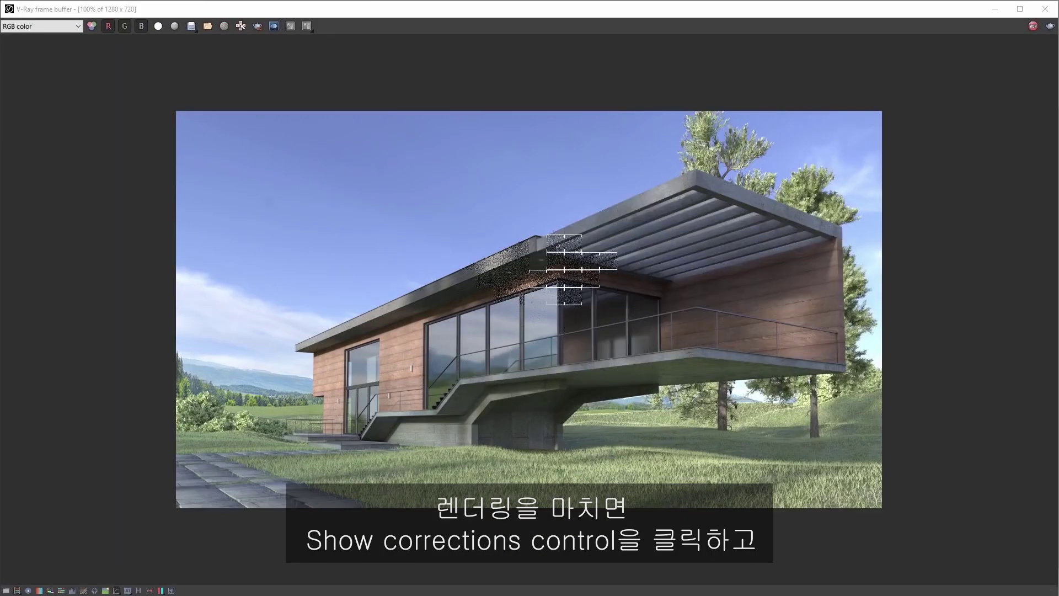
Enable the Hue/Saturation, Color Balance and Curve corrections in the frame buffer.
click(6, 591)
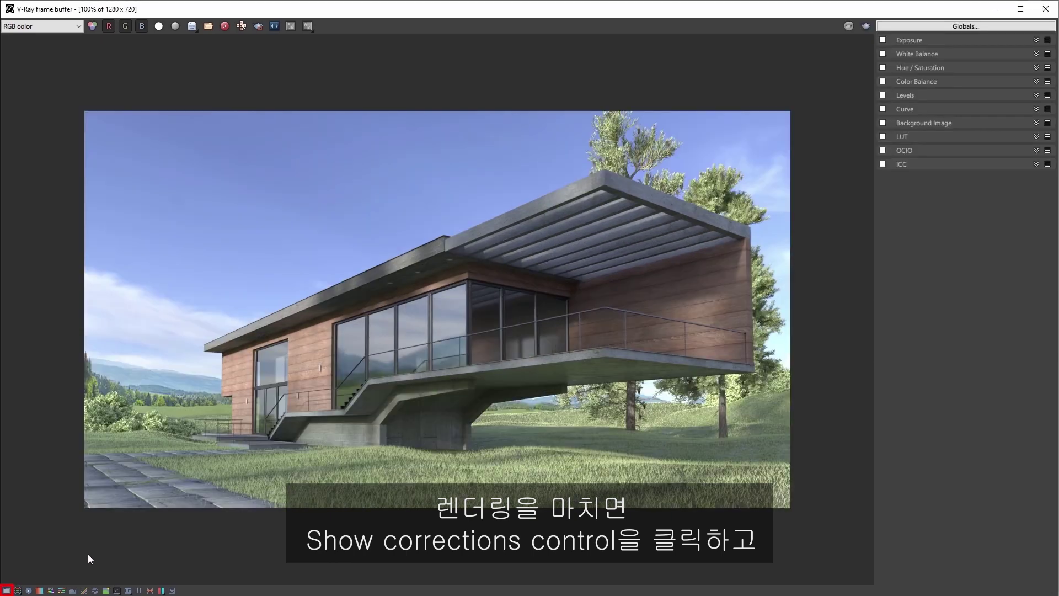
click(883, 68)
click(883, 81)
click(882, 109)
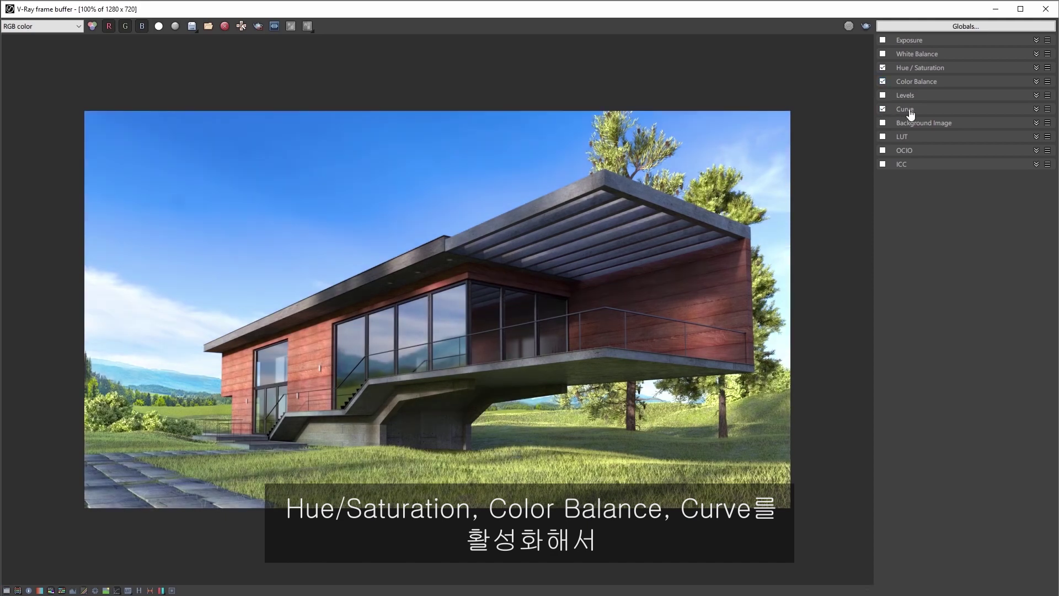
Reshape the curve's highlight and shadow tangents into an S-shaped contrast curve.
click(909, 110)
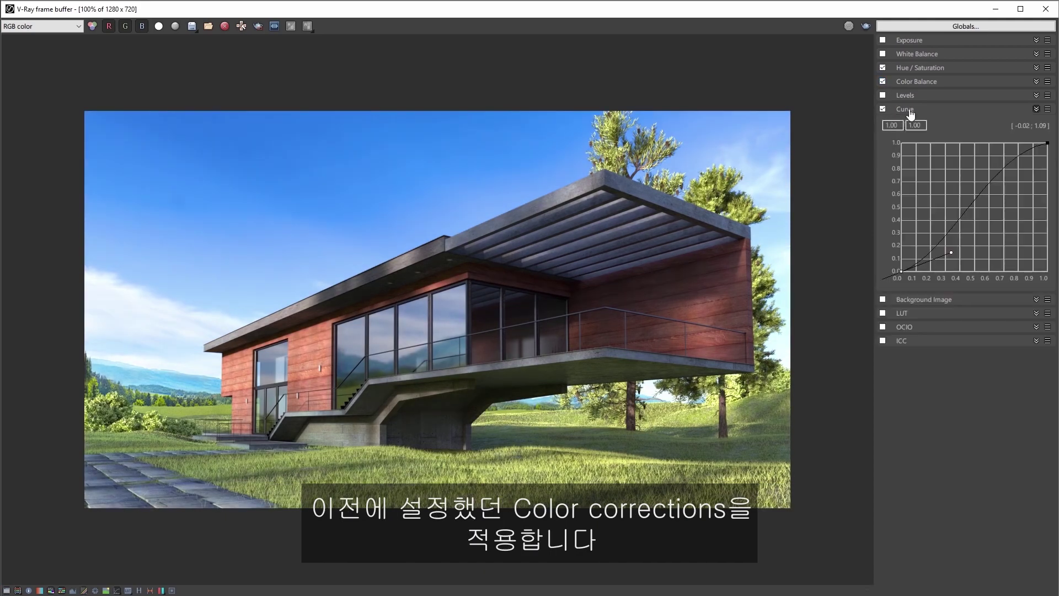
click(1047, 143)
drag(991, 153, 947, 144)
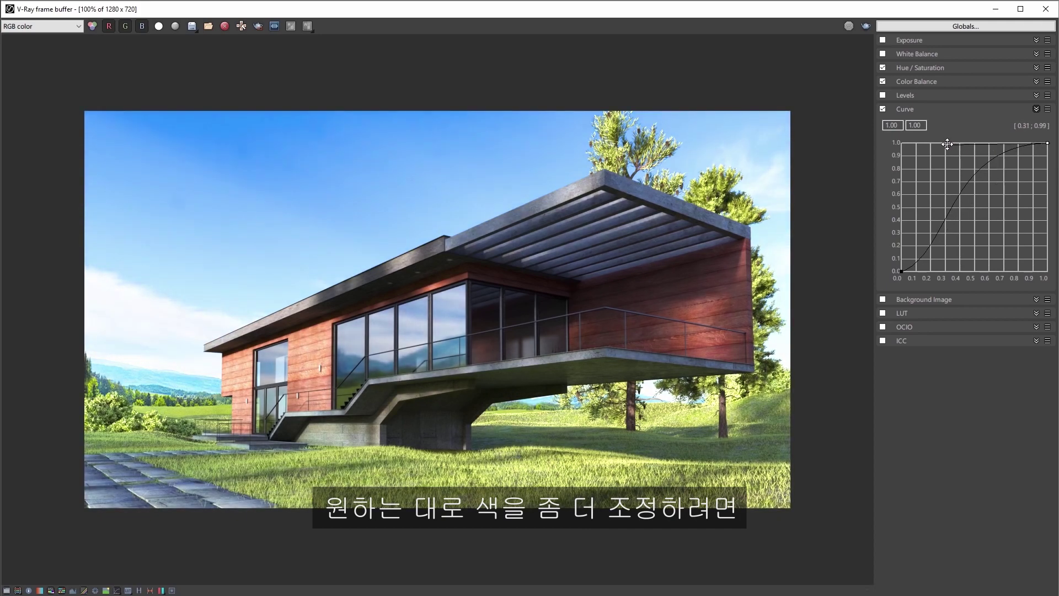
click(900, 271)
drag(913, 271, 947, 257)
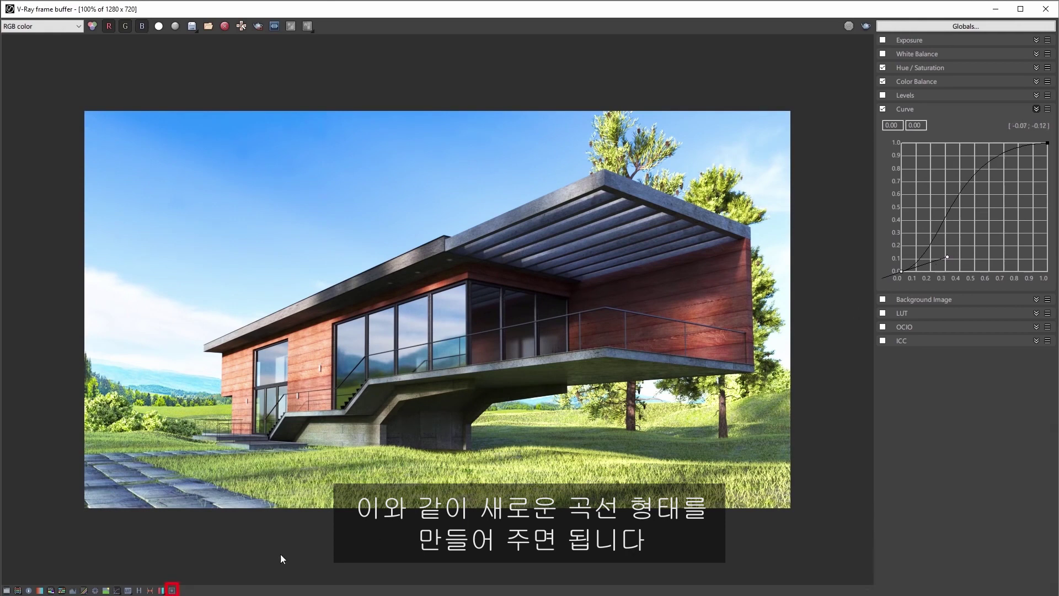
Switch on the Bloom Effect in the frame buffer's lens effects.
click(172, 590)
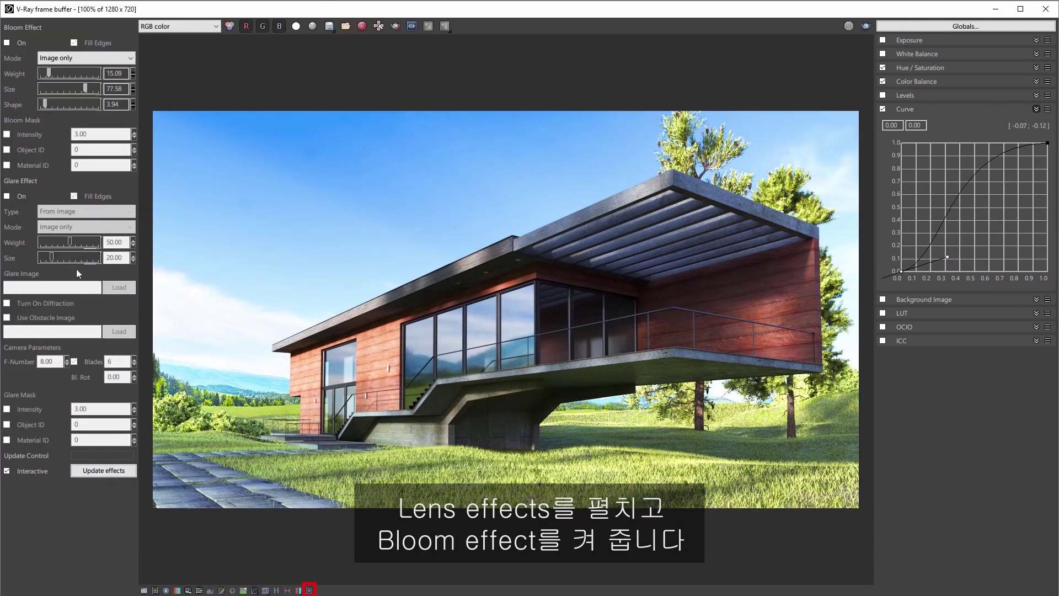
click(7, 43)
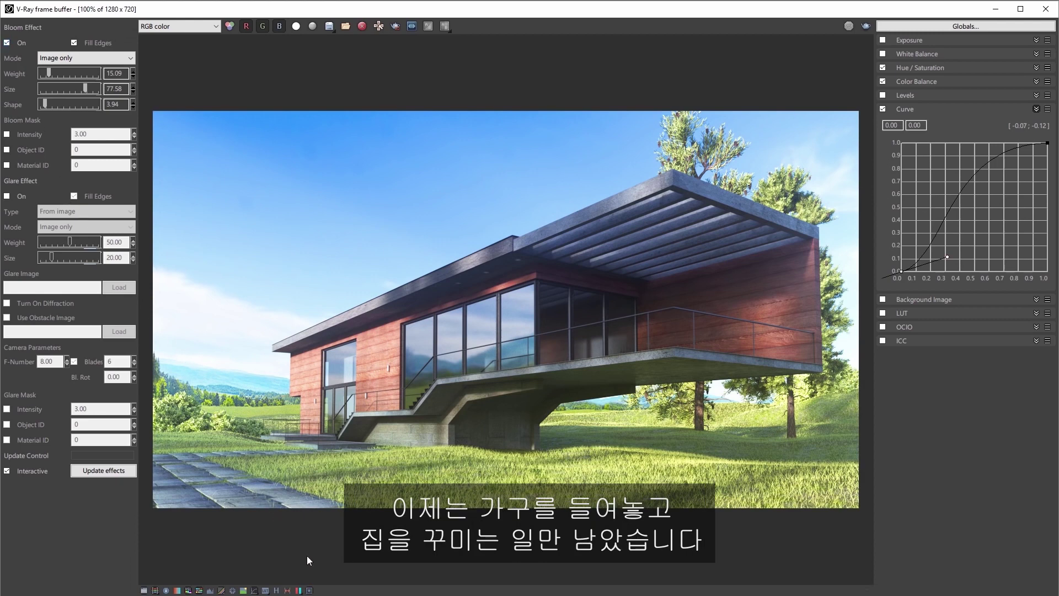
Hide the Lens Effects and colour corrections panels to leave only the final render.
click(310, 590)
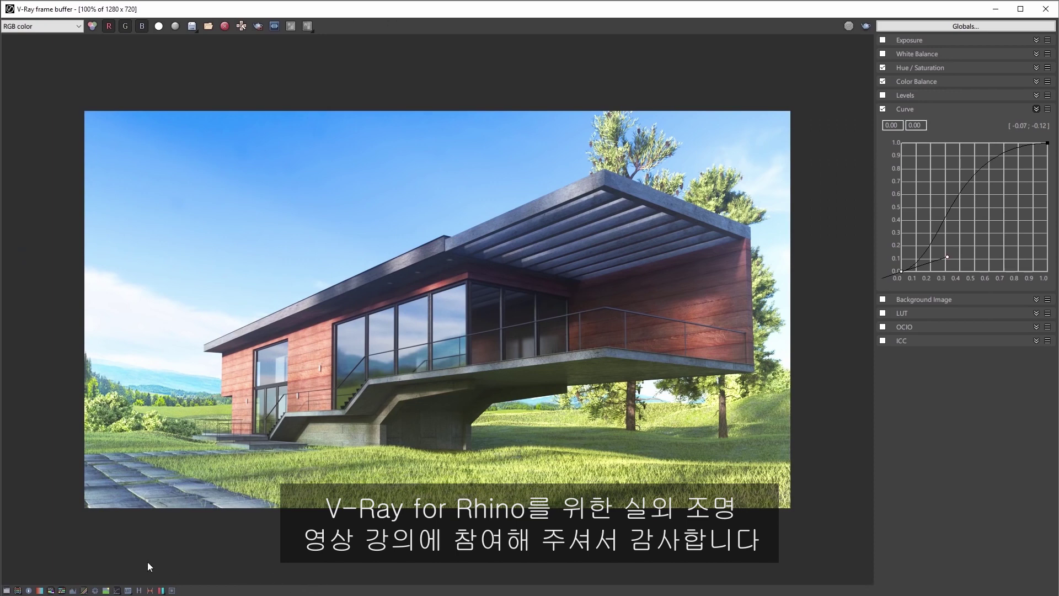
click(25, 592)
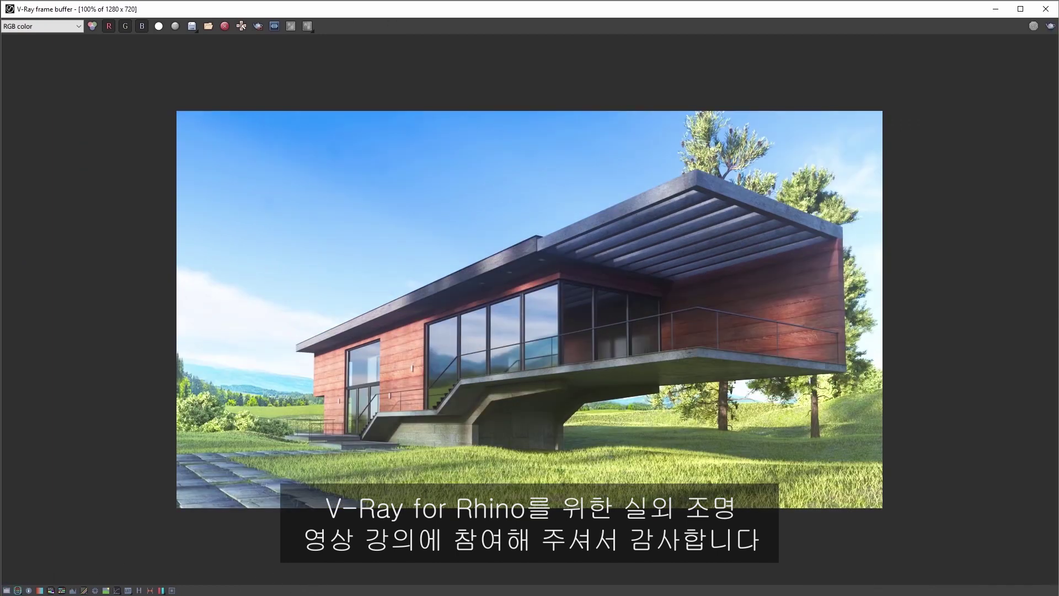